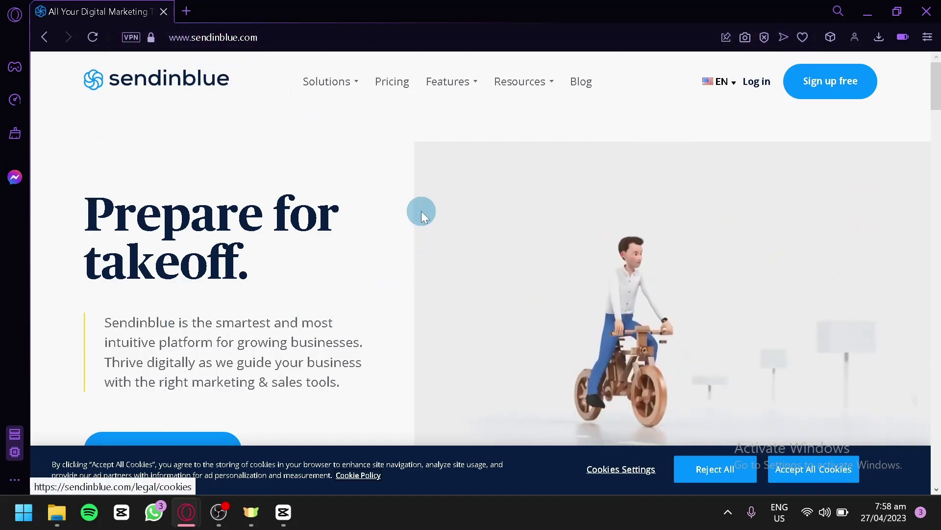
scroll(421, 211, "down", 10)
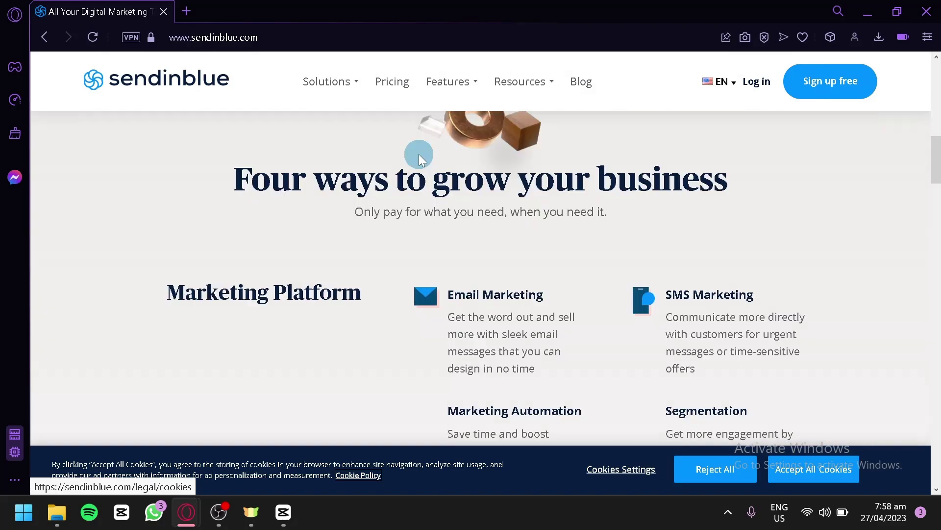
scroll(421, 157, "down", 2)
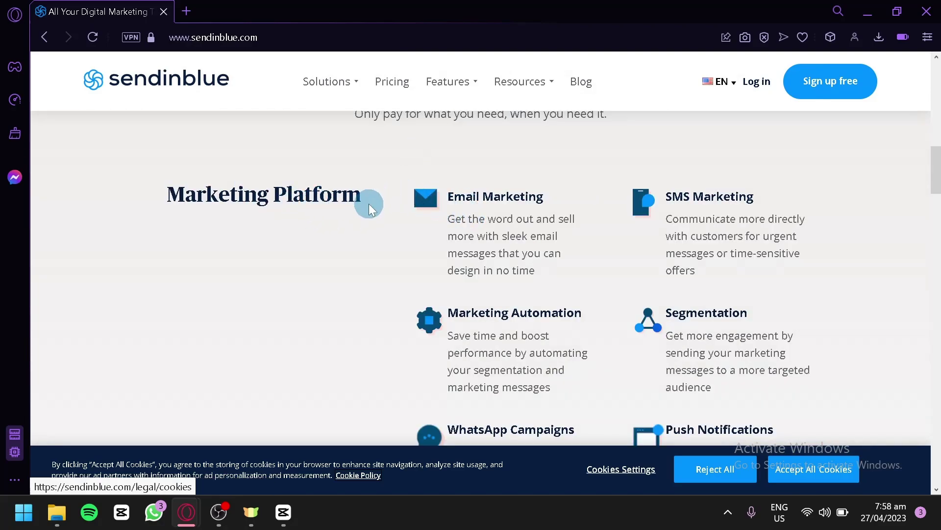
scroll(373, 196, "down", 2)
scroll(375, 190, "up", 2)
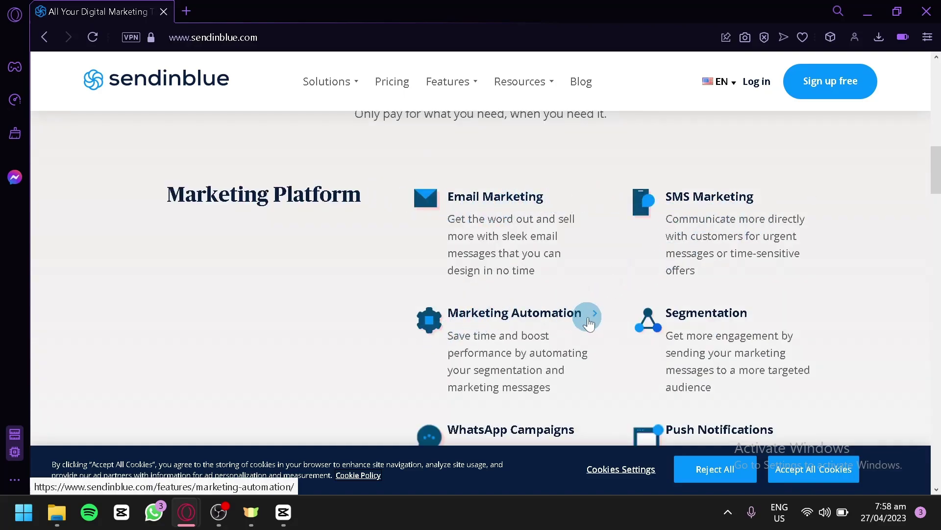
scroll(721, 309, "down", 2)
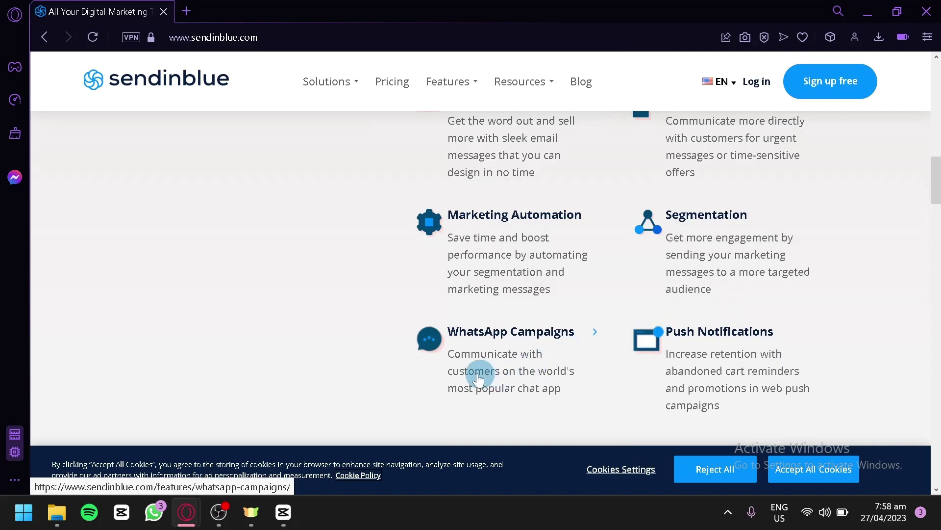
scroll(740, 309, "down", 2)
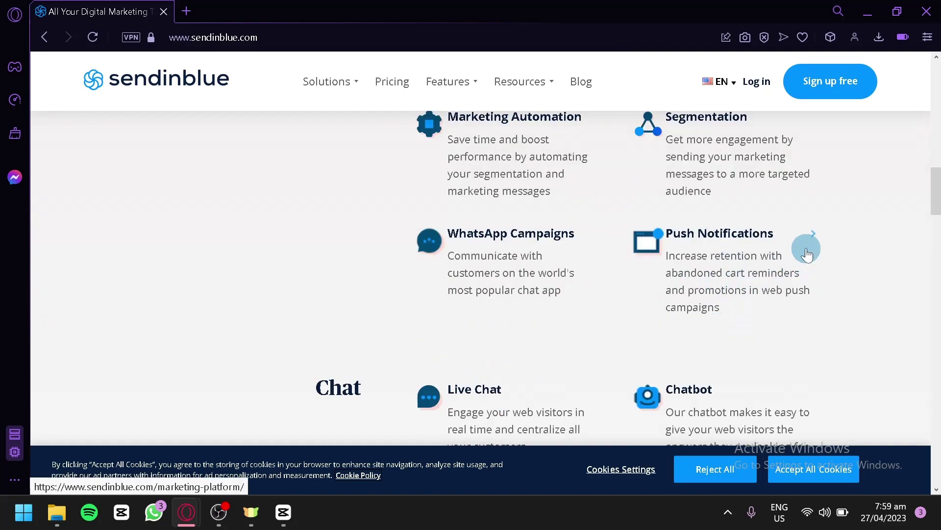
scroll(805, 245, "up", 4)
scroll(438, 178, "up", 2)
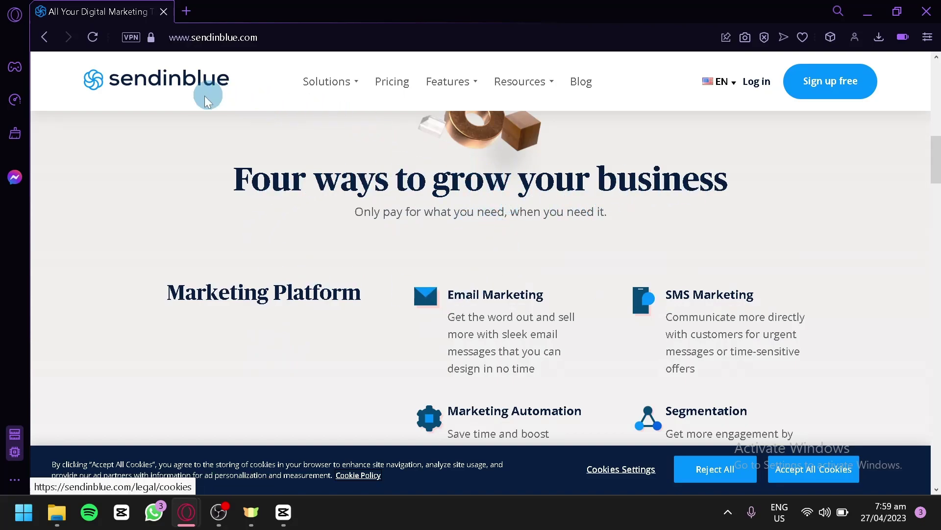
scroll(414, 198, "down", 6)
scroll(414, 196, "down", 4)
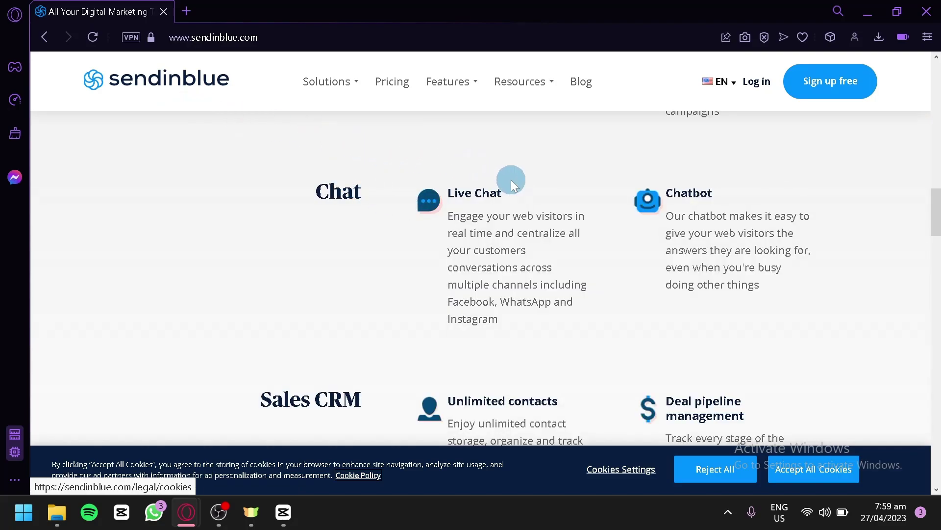
scroll(608, 178, "down", 6)
scroll(389, 219, "up", 2)
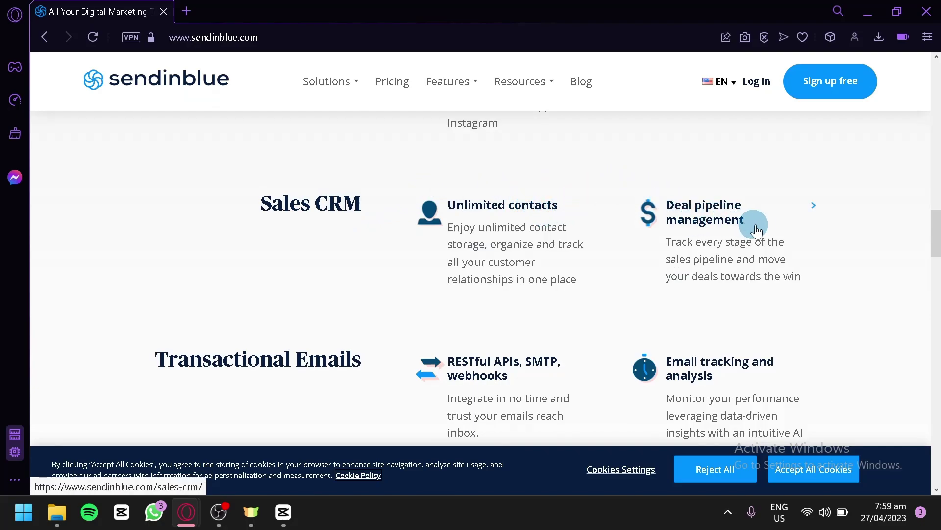
scroll(755, 230, "down", 2)
scroll(330, 275, "down", 2)
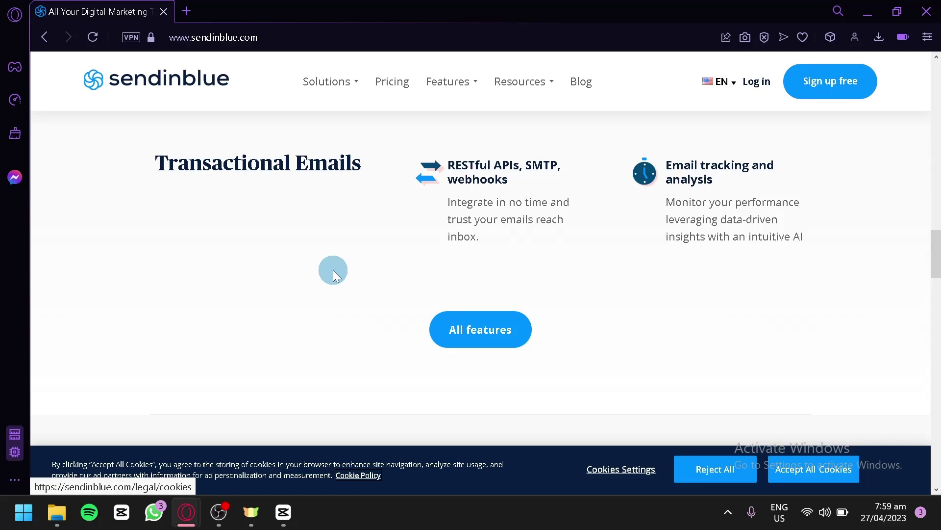
scroll(327, 243, "up", 10)
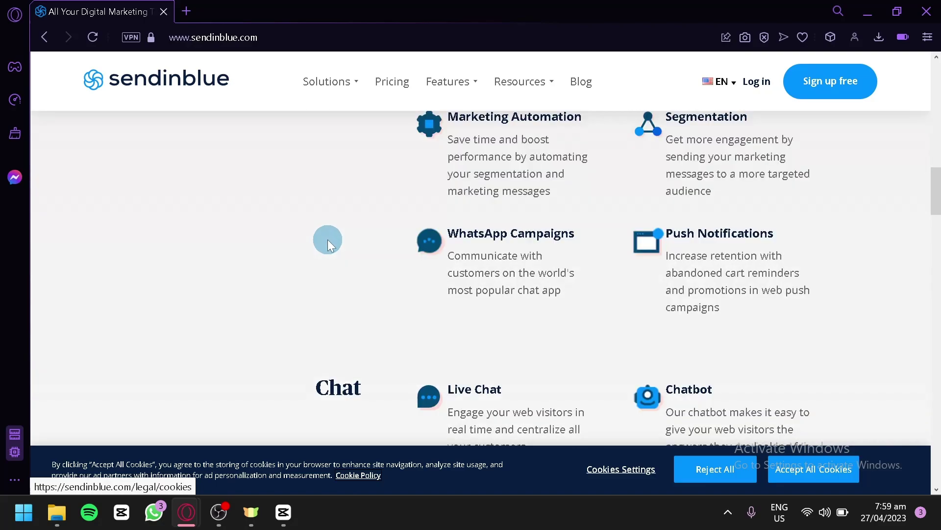
scroll(327, 239, "up", 15)
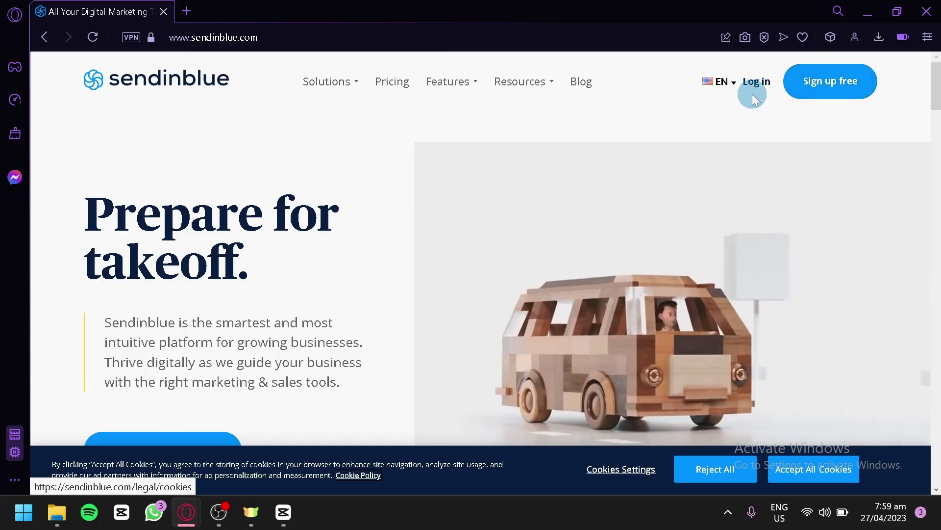
Sign up for a free account with e-mail, password, name and company, declining cookies.
left_click(816, 91)
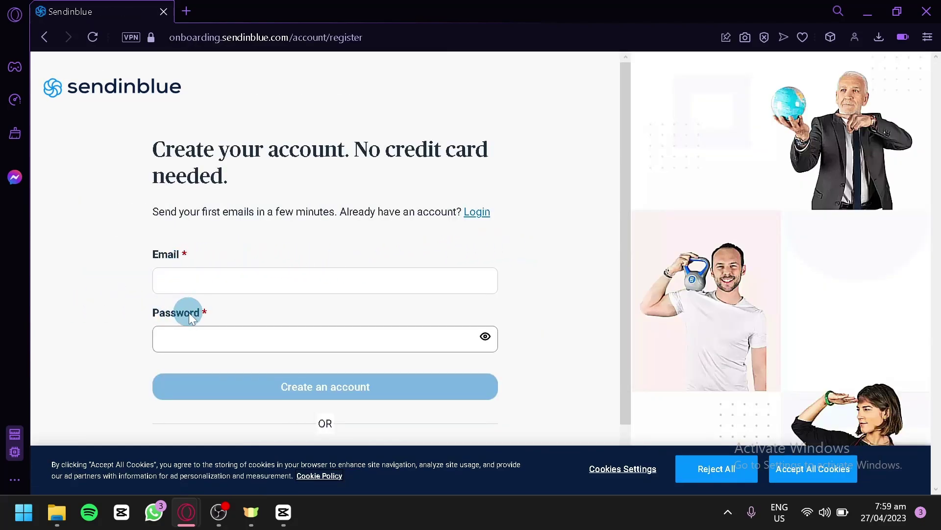
scroll(191, 314, "down", 1)
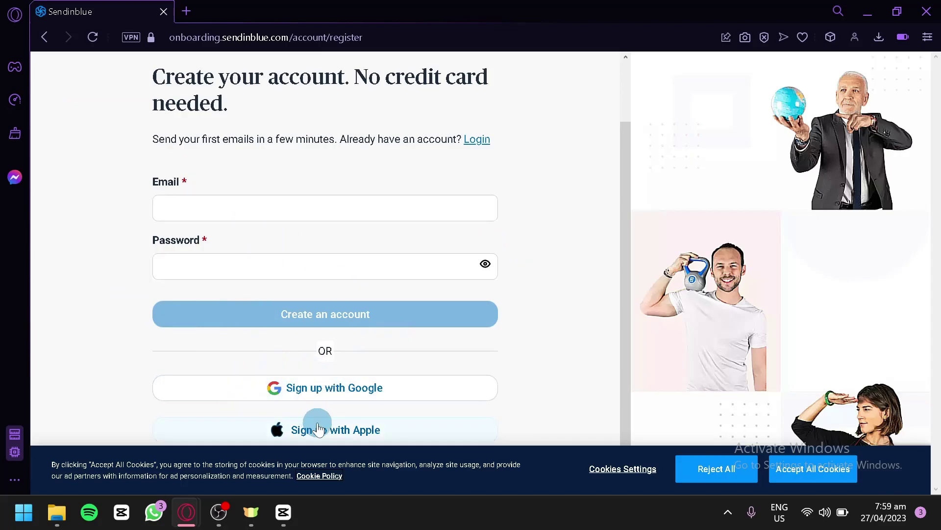
left_click(338, 430)
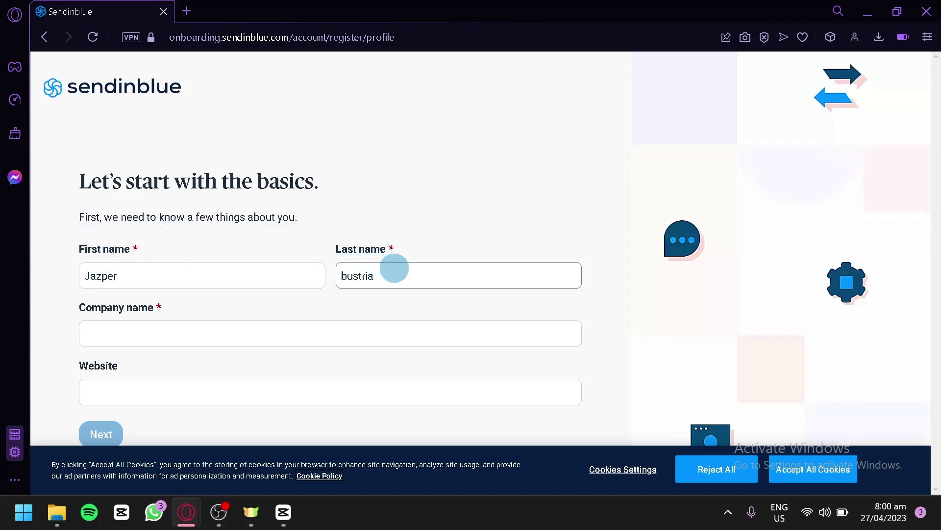
left_click(141, 391)
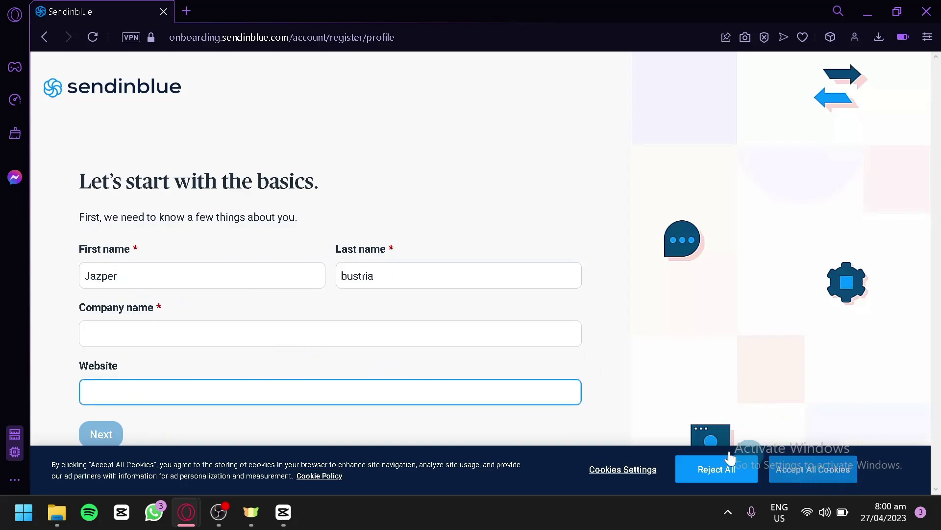
left_click(725, 478)
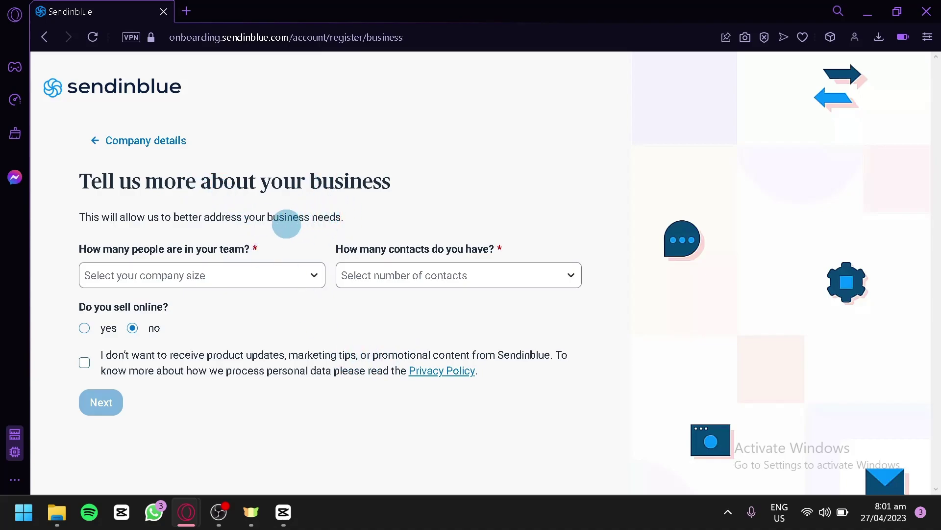
Set the team size to 2-10 employees and the contact count to 1-300, then continue.
left_click(145, 277)
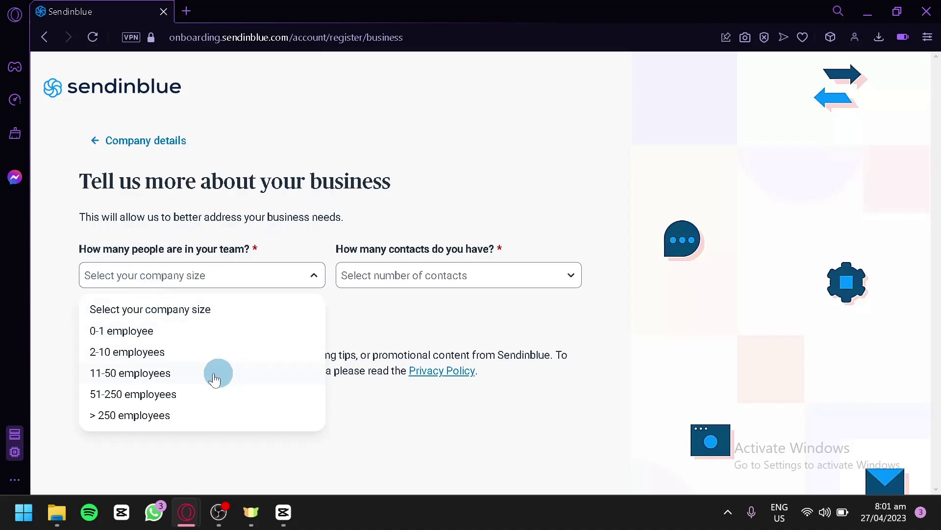
left_click(165, 353)
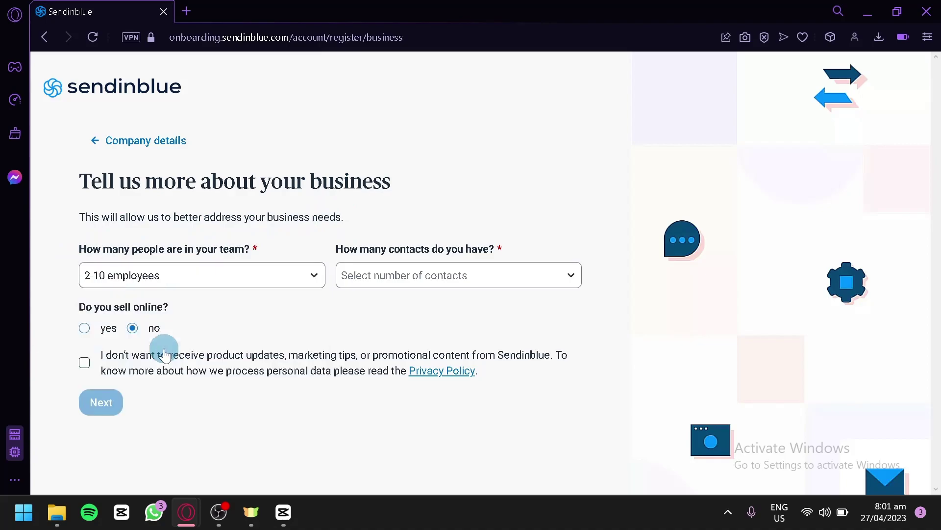
left_click(190, 276)
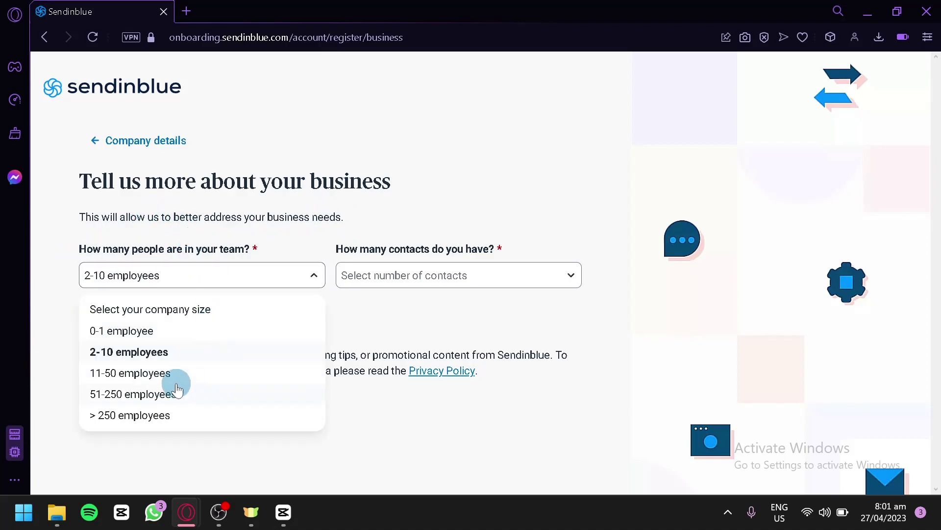
left_click(224, 277)
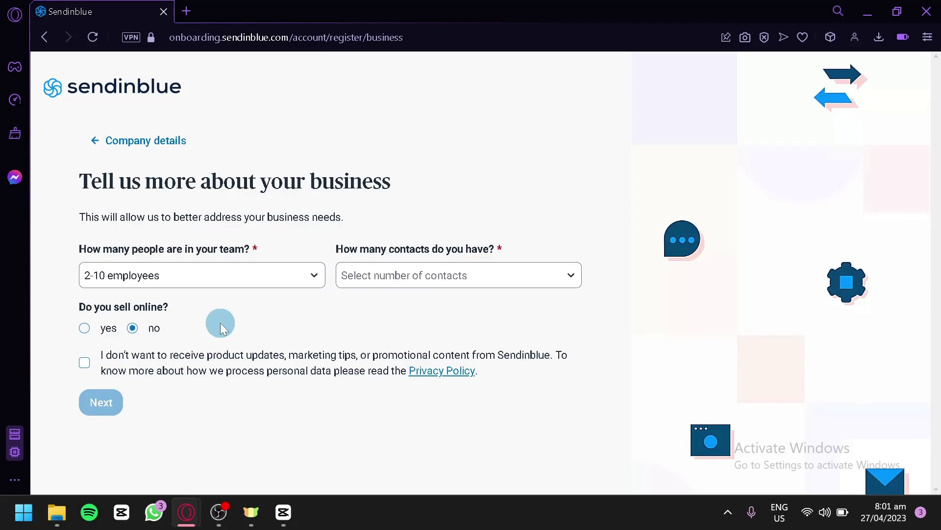
left_click(451, 278)
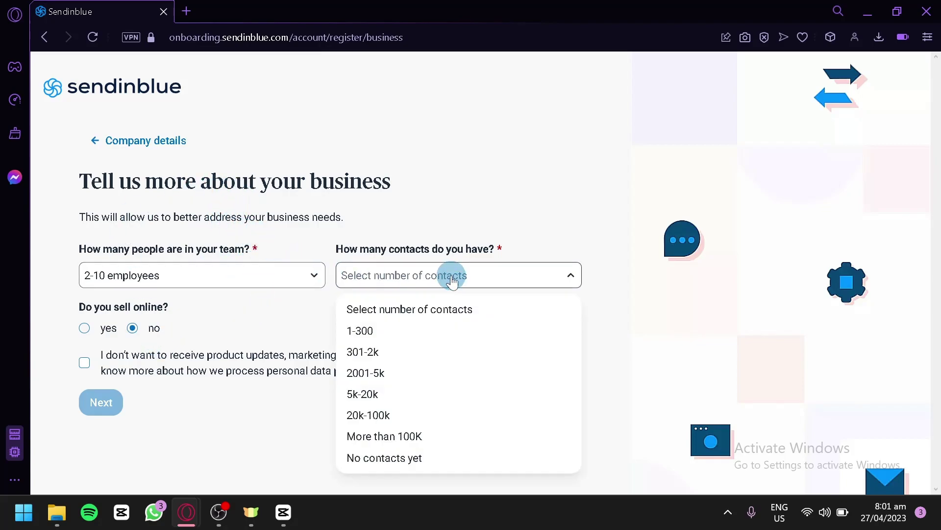
left_click(363, 352)
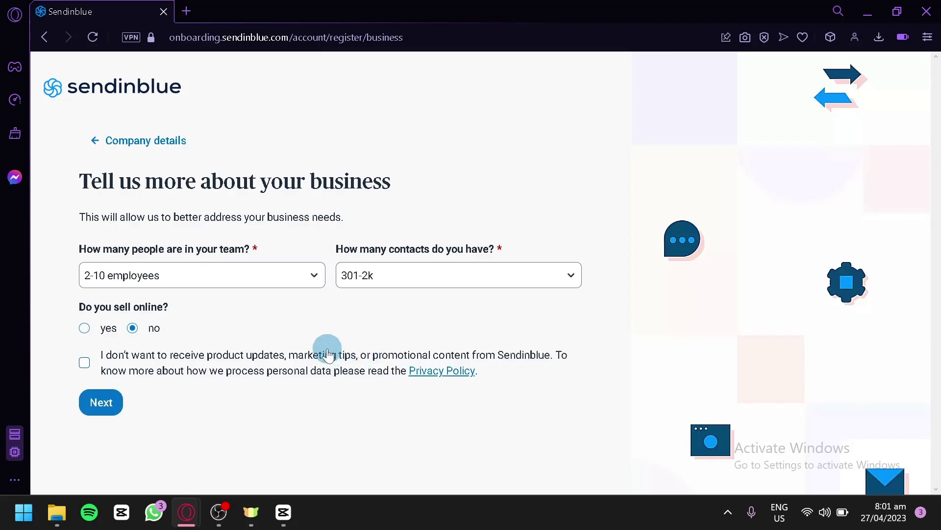
left_click(399, 271)
left_click(378, 328)
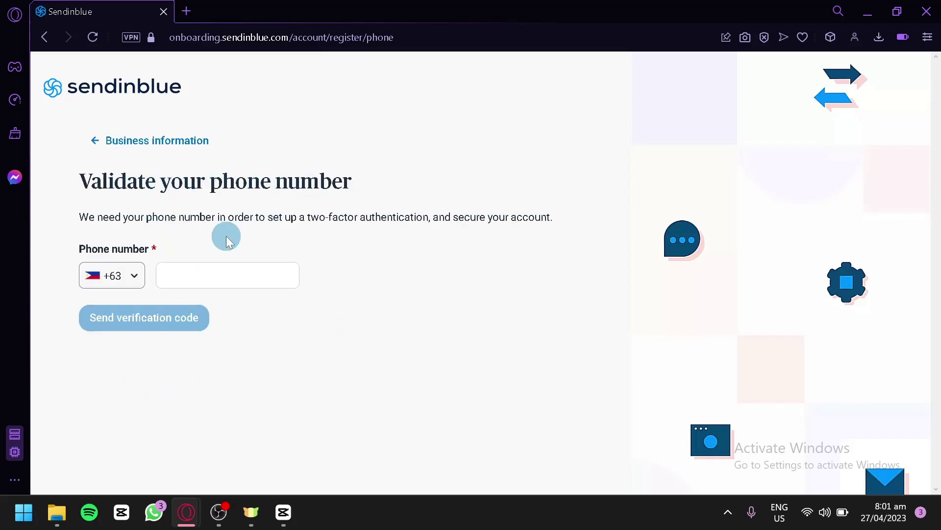
Enter and verify the phone number, then continue on the Free plan to the dashboard.
left_click(231, 276)
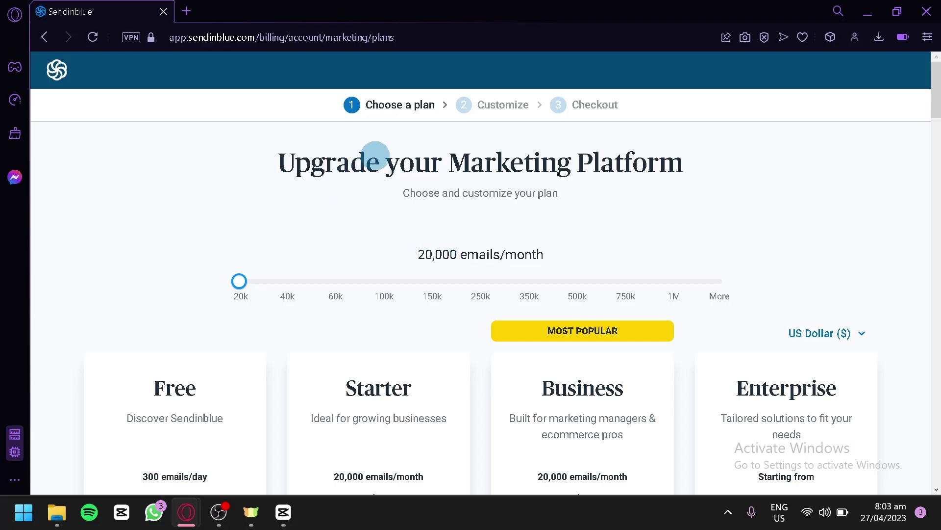
scroll(508, 179, "down", 4)
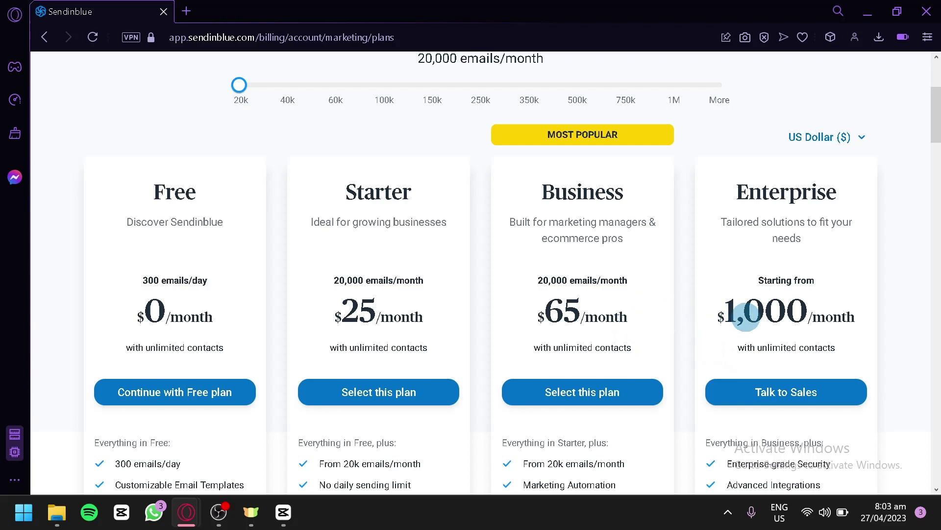
scroll(741, 314, "down", 6)
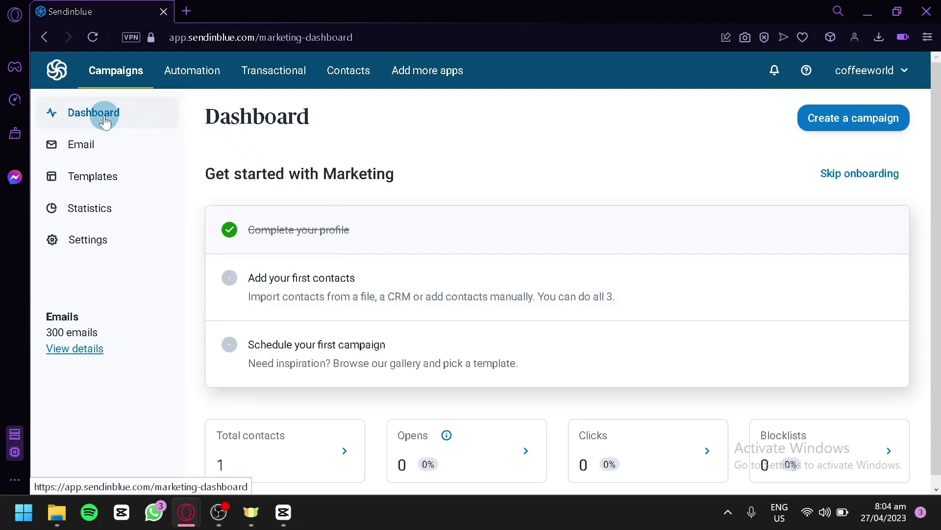
Open Email campaign Statistics for 27 March to 27 April 2023, with all totals at 0.
scroll(453, 227, "down", 1)
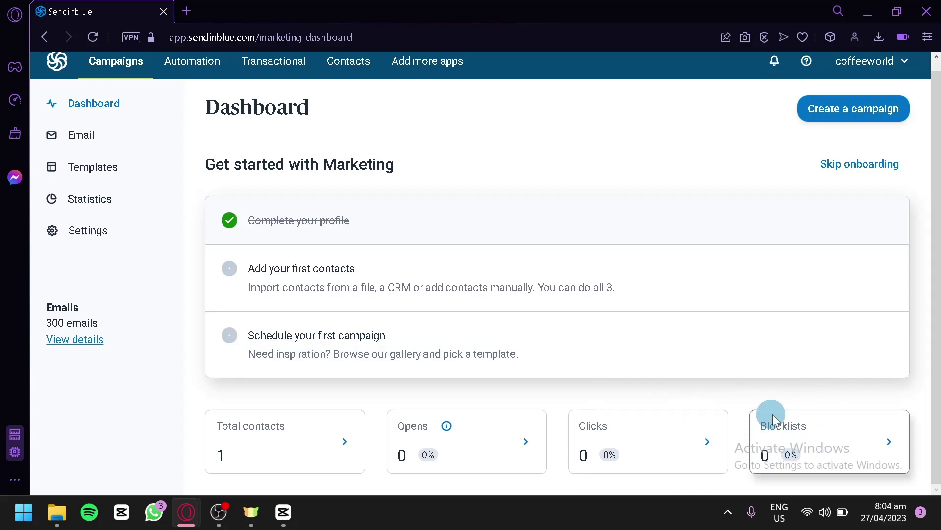
scroll(540, 308, "up", 1)
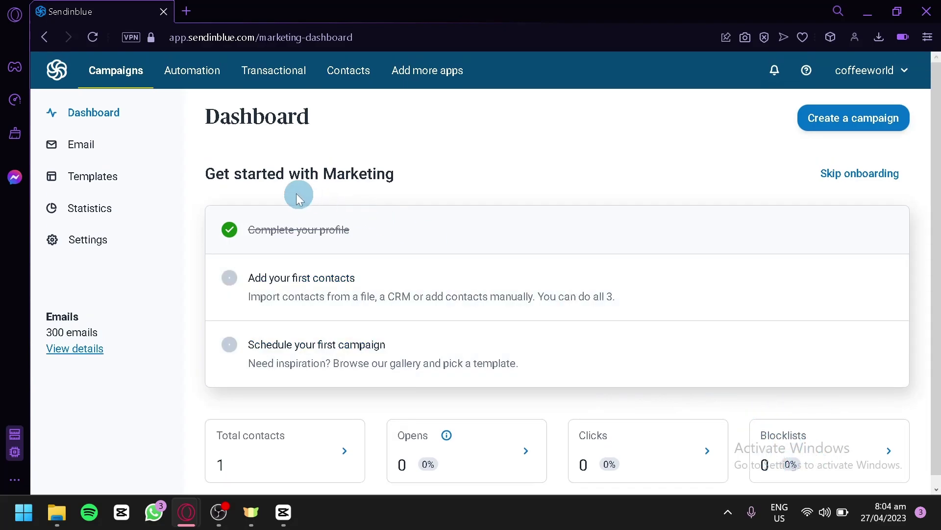
left_click(97, 149)
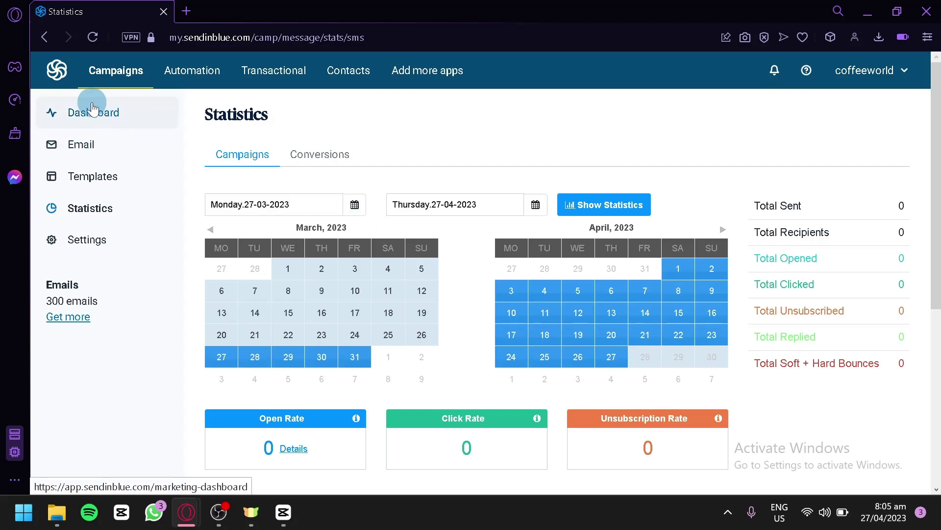
scroll(686, 265, "down", 2)
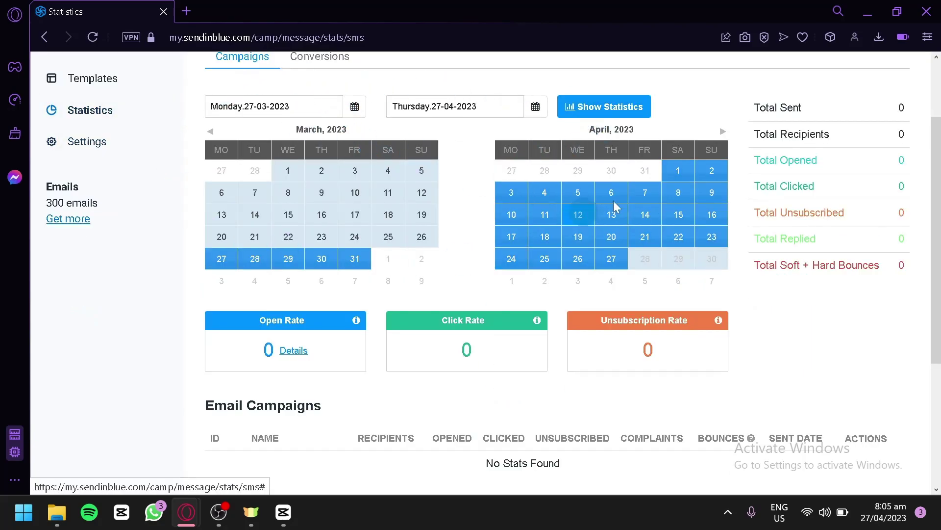
left_click(601, 109)
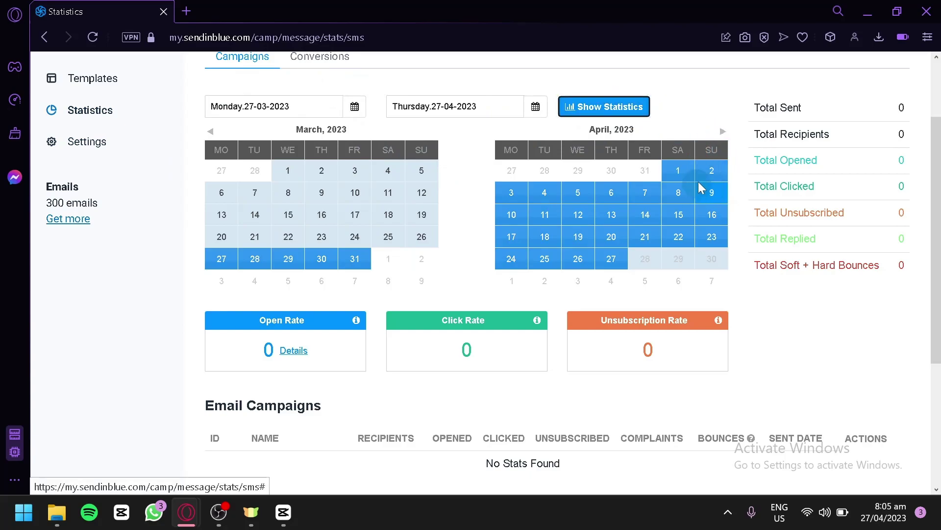
left_click(782, 107)
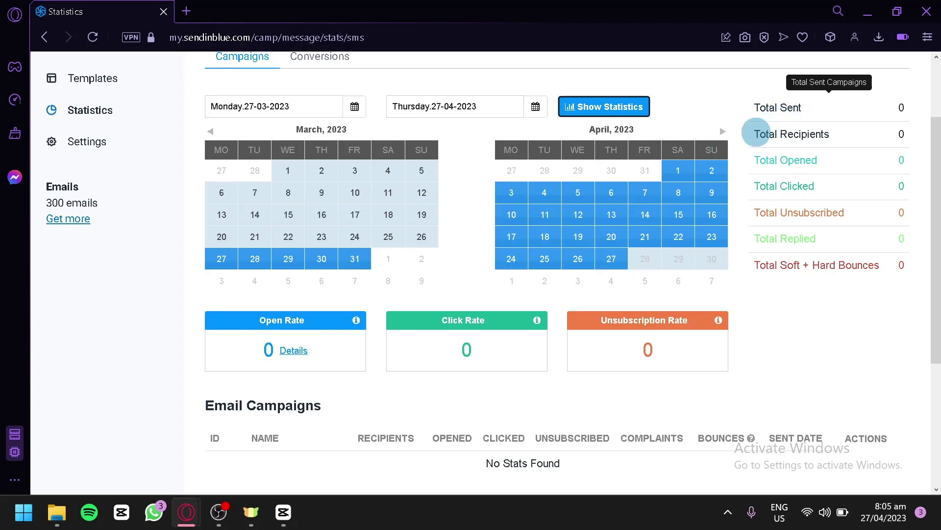
mouse_move(788, 159)
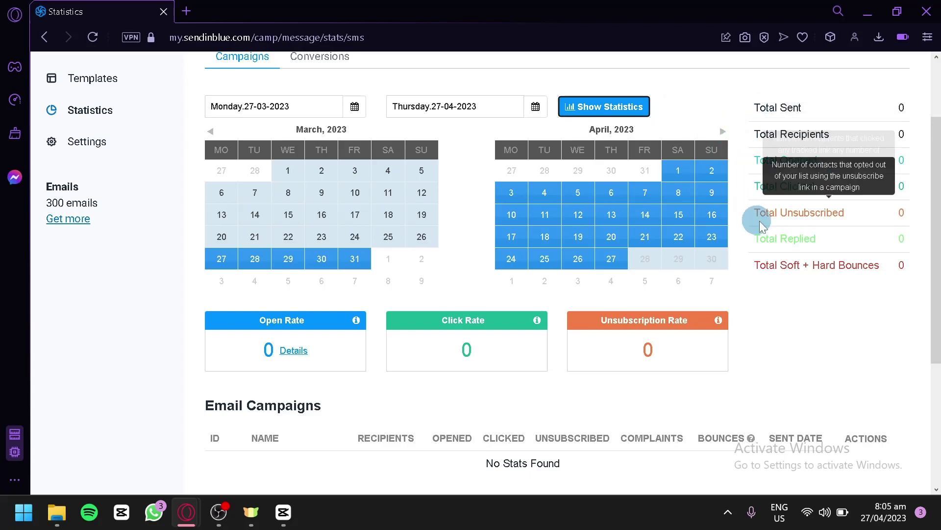
mouse_move(757, 259)
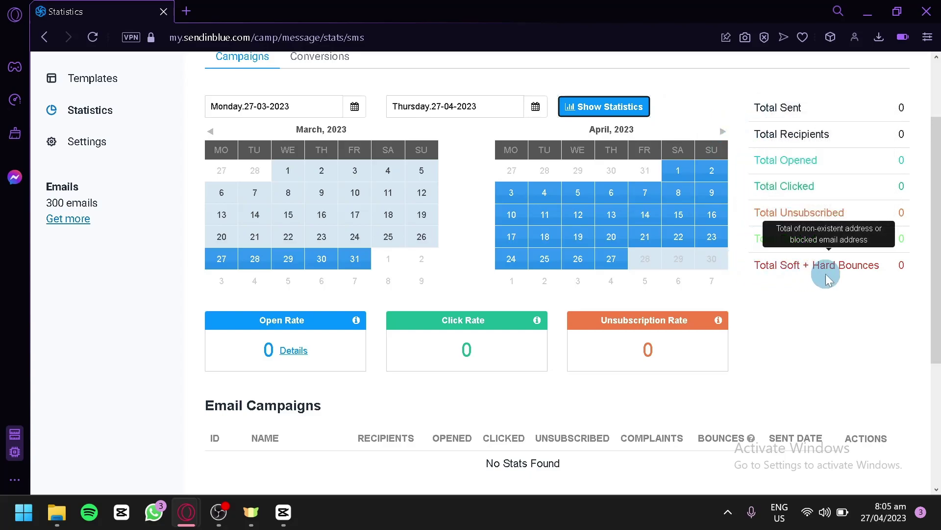
scroll(846, 314, "down", 4)
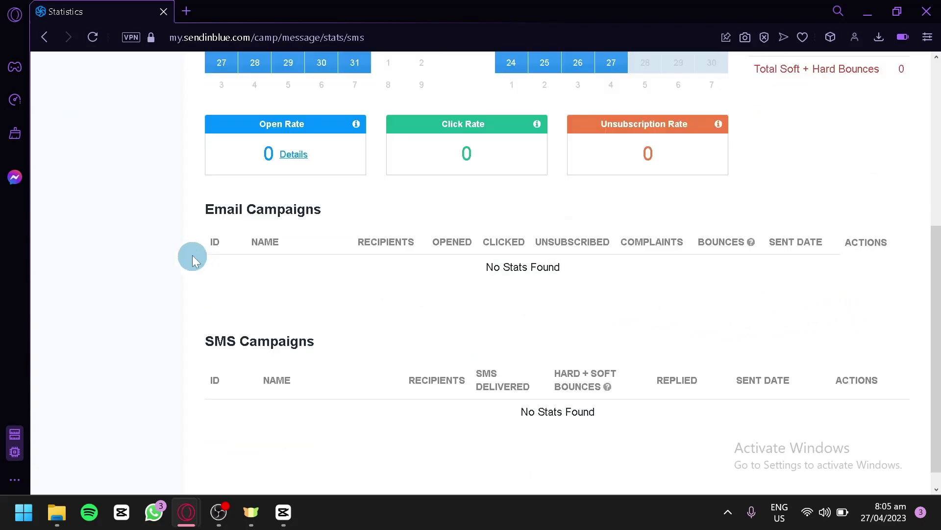
scroll(248, 231, "down", 1)
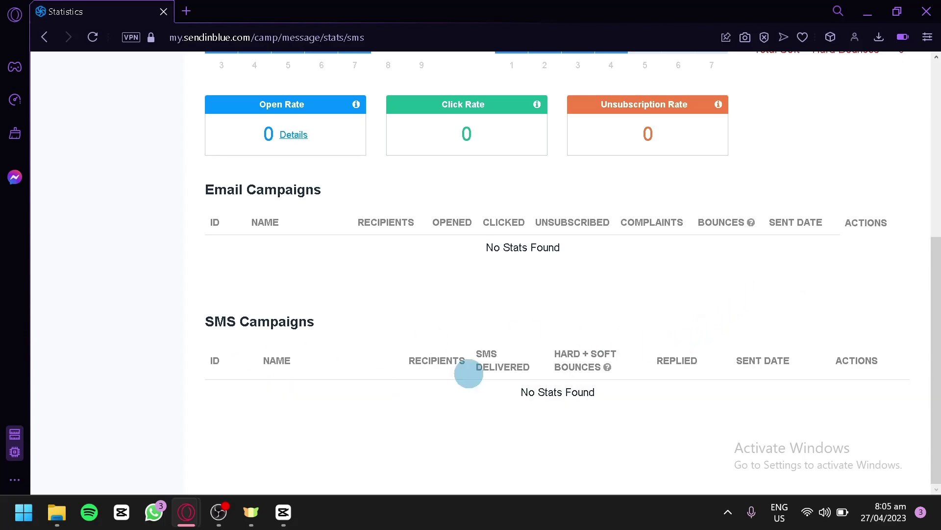
scroll(623, 410, "up", 6)
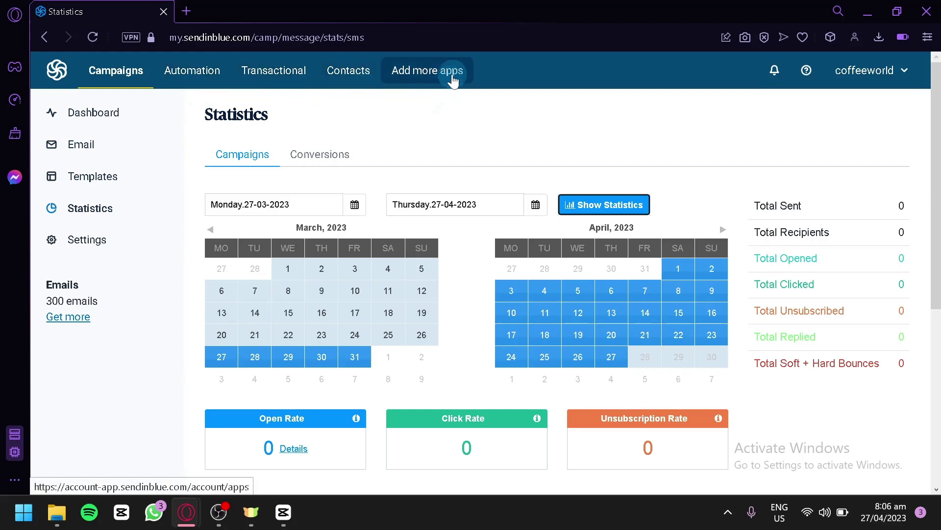
Open the Contacts database, which lists its single existing contact.
left_click(371, 84)
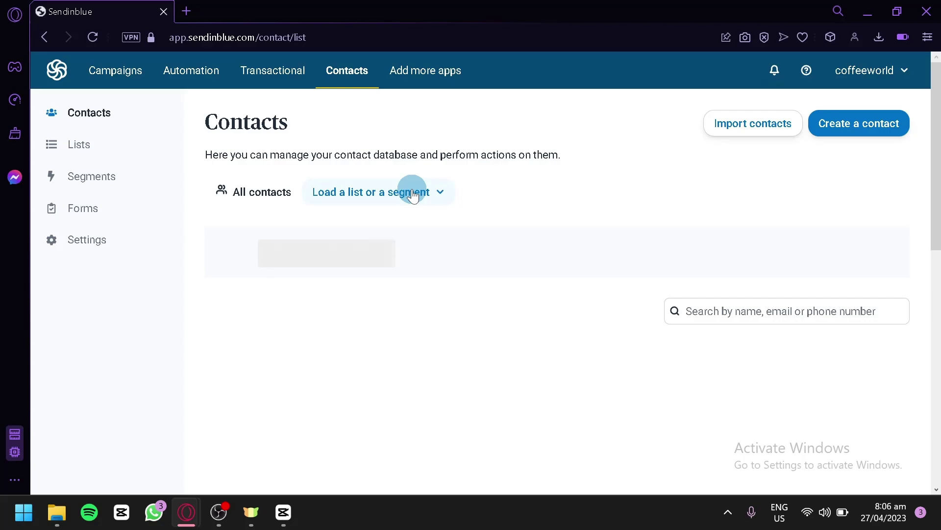
left_click(345, 79)
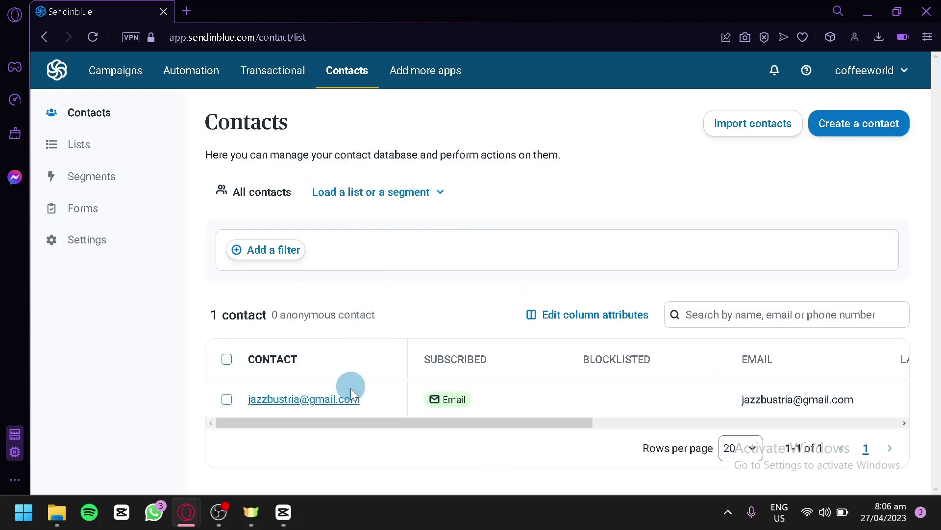
left_click_drag(567, 425, 148, 390)
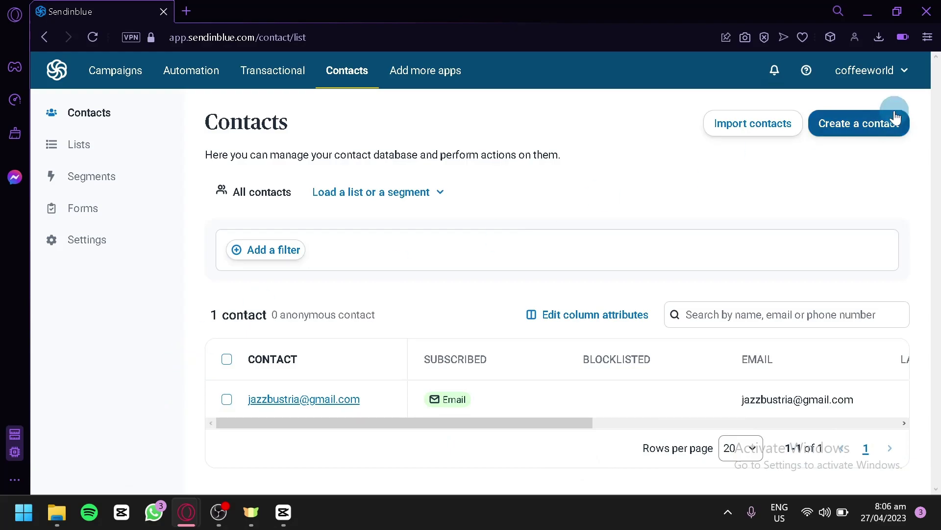
Review the Import contacts options, then go back and open an empty Create a contact form.
left_click(726, 125)
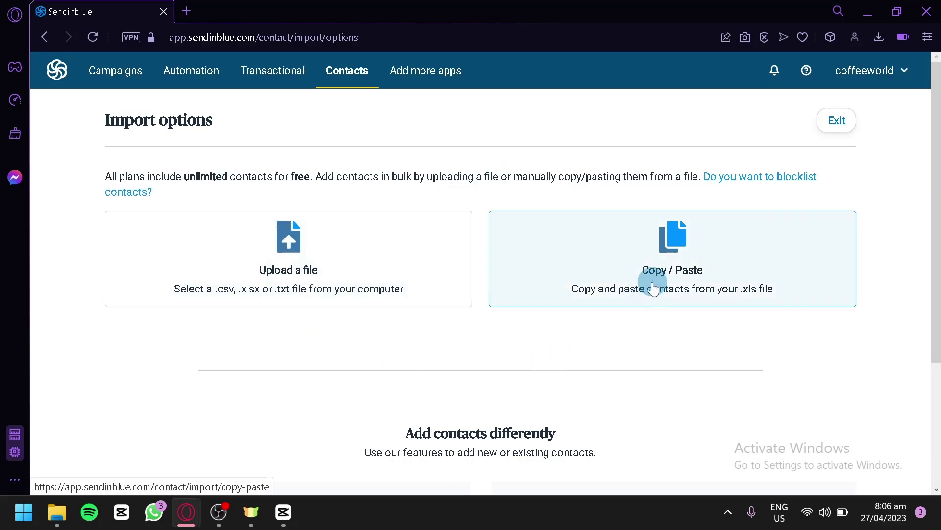
scroll(654, 289, "down", 3)
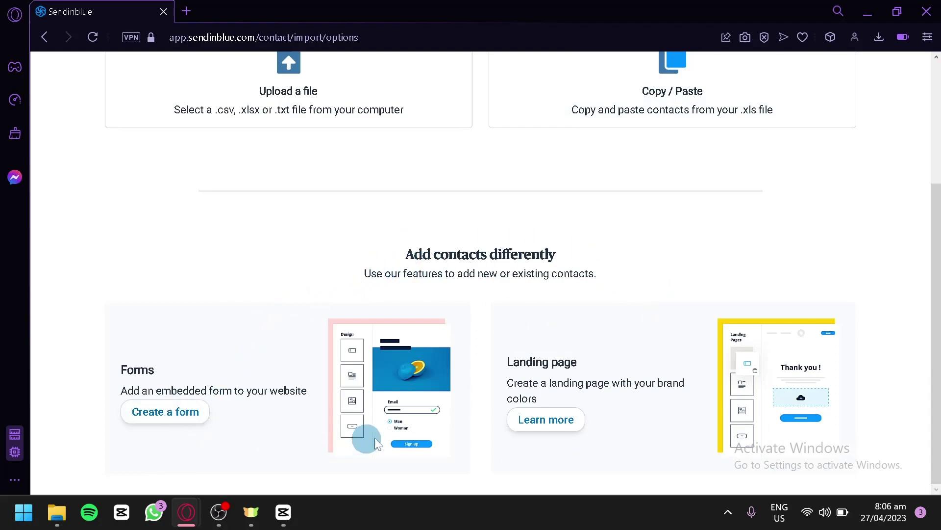
scroll(546, 430, "up", 3)
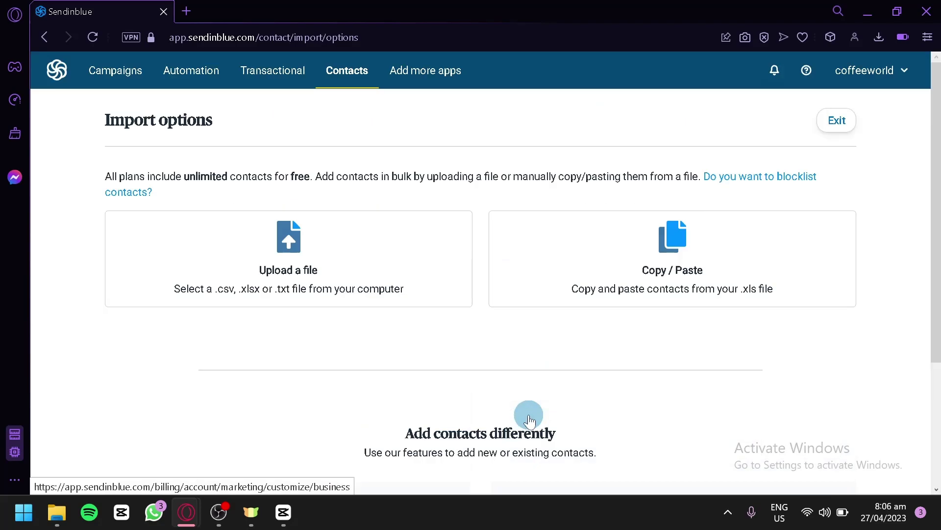
scroll(528, 414, "down", 3)
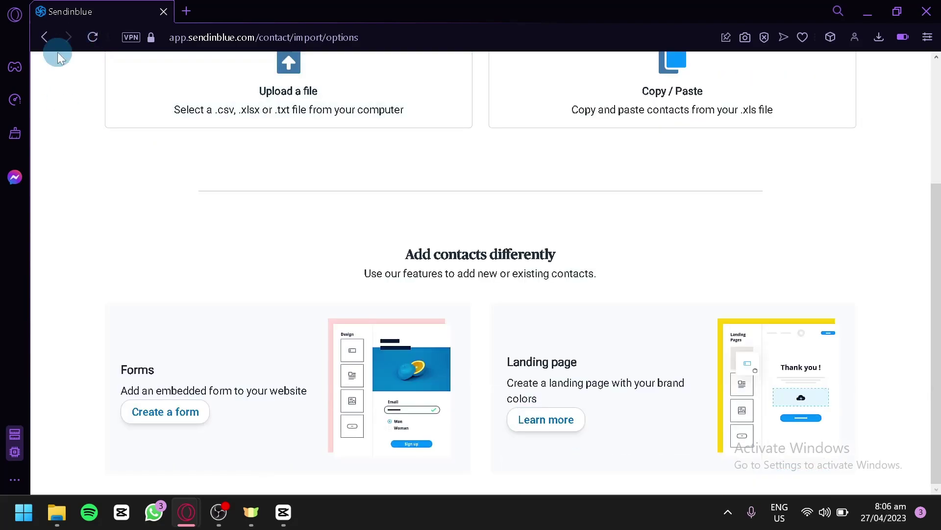
left_click(47, 32)
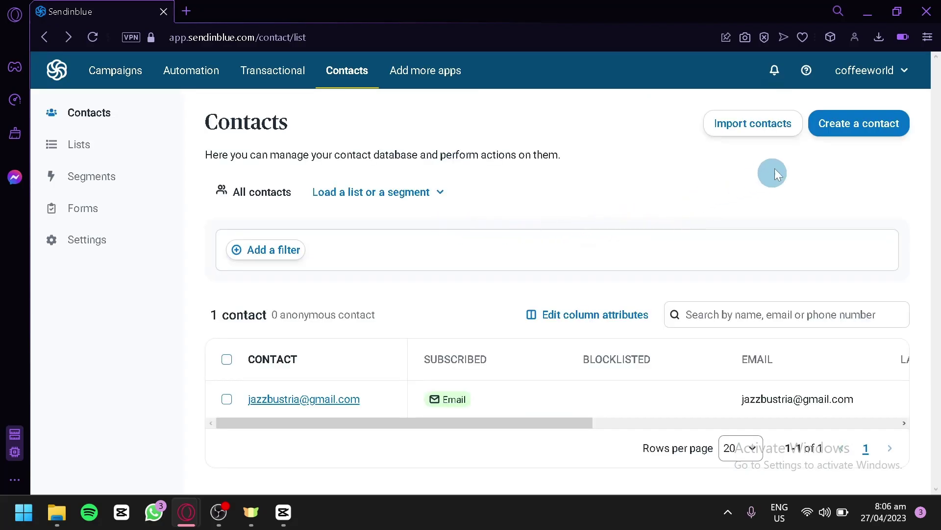
left_click(842, 129)
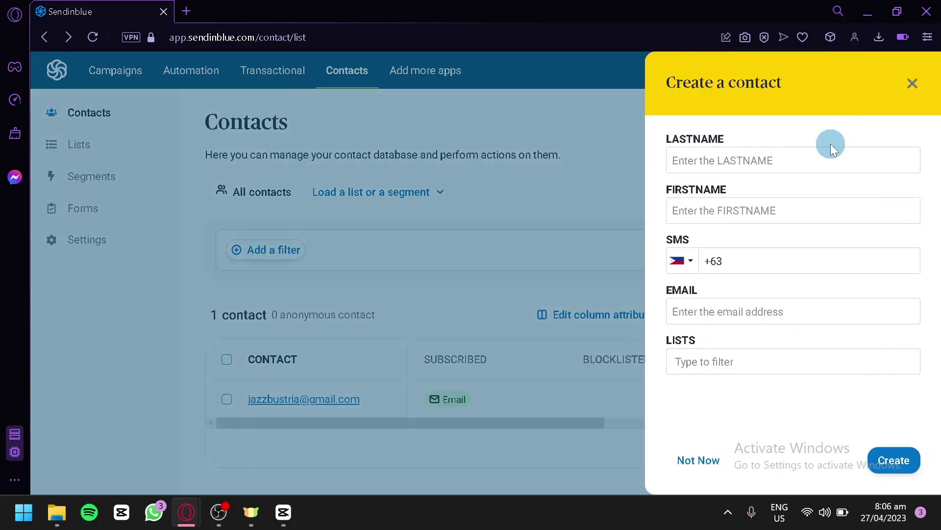
Create a test contact with last name, first name and e-mail address filled in.
left_click(749, 162)
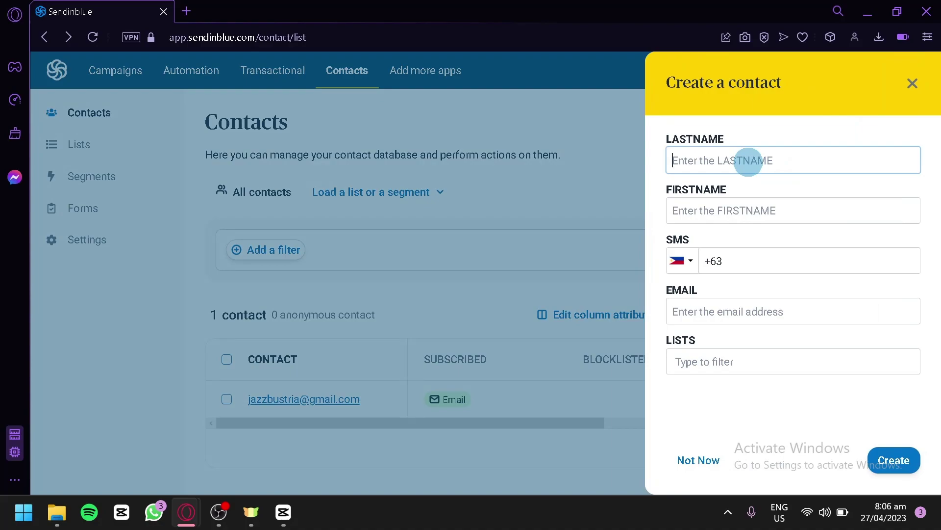
type("test")
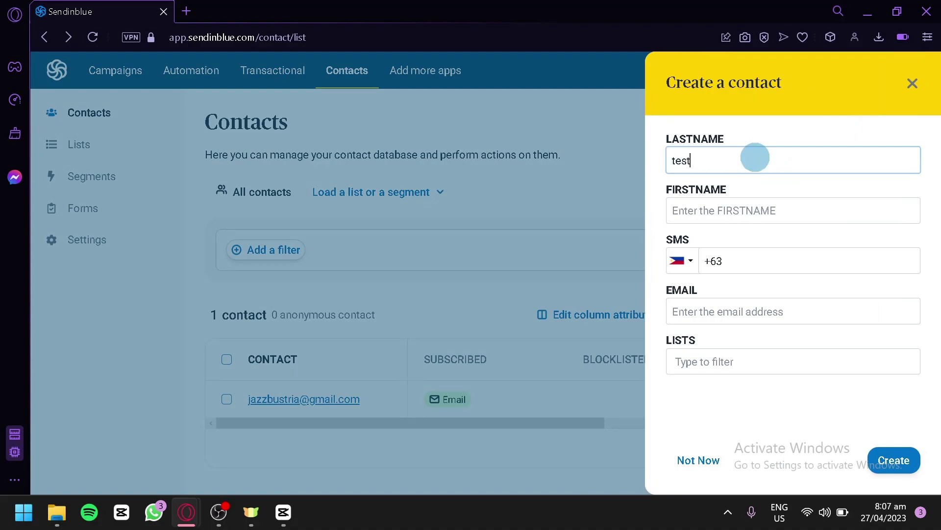
type("ing")
key("Tab")
type("j")
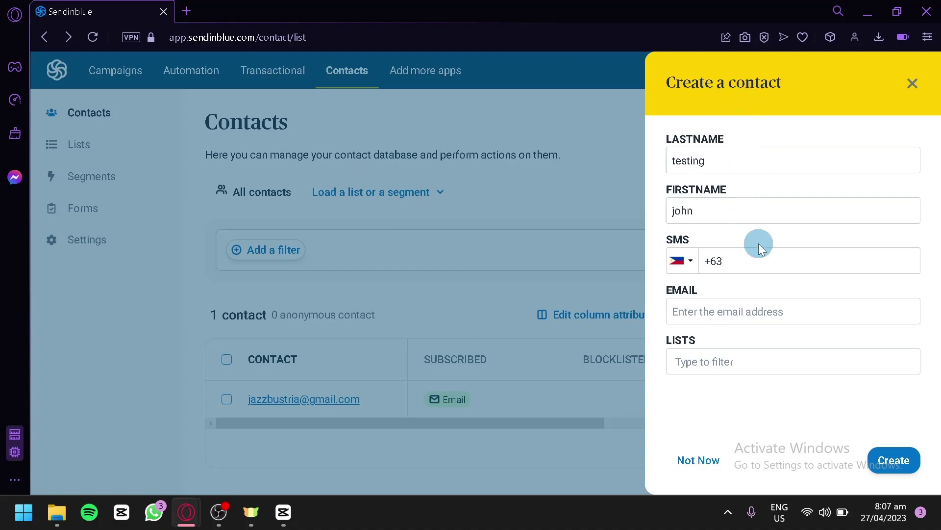
left_click(775, 307)
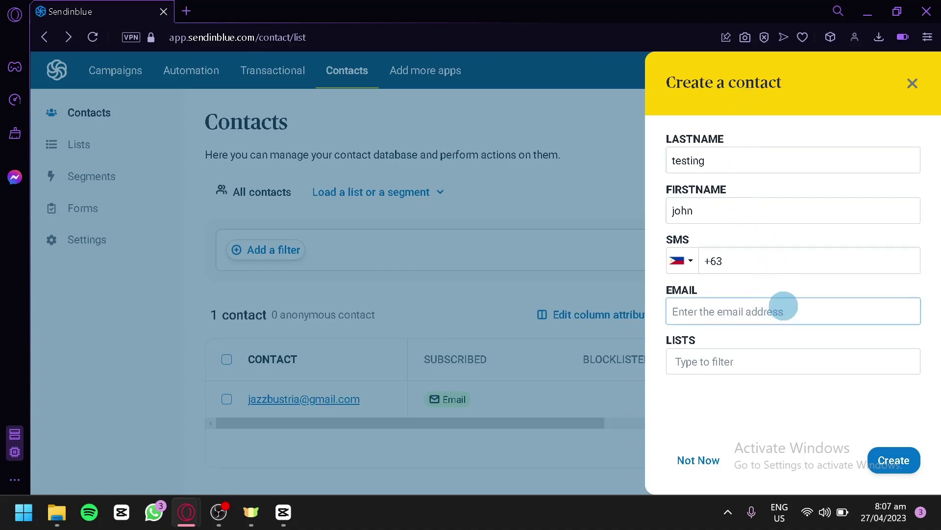
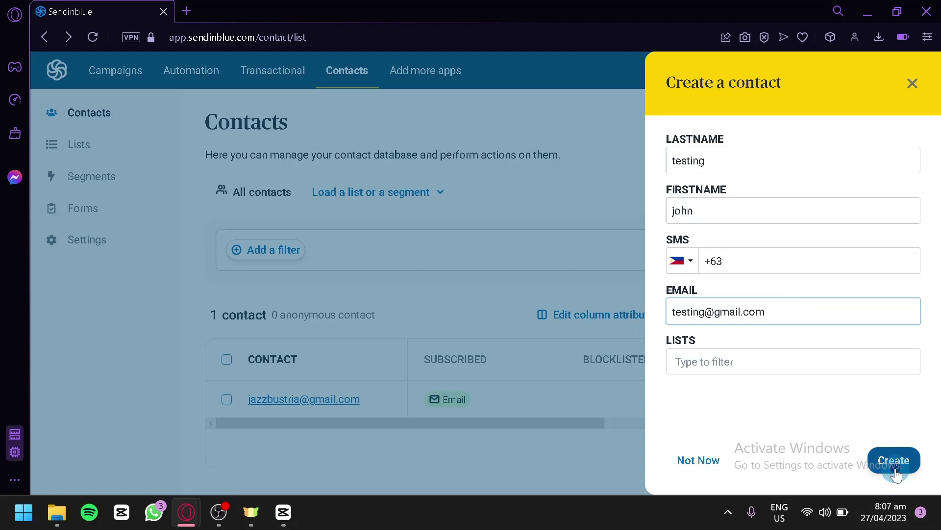
left_click(894, 463)
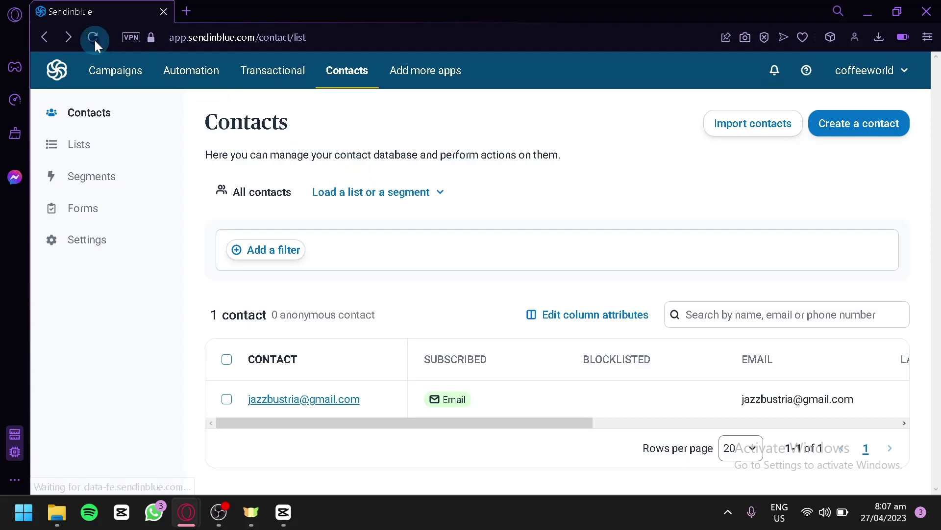
Reload the contacts list to show 2 contacts, then go to the marketing dashboard.
left_click(94, 39)
scroll(372, 374, "down", 1)
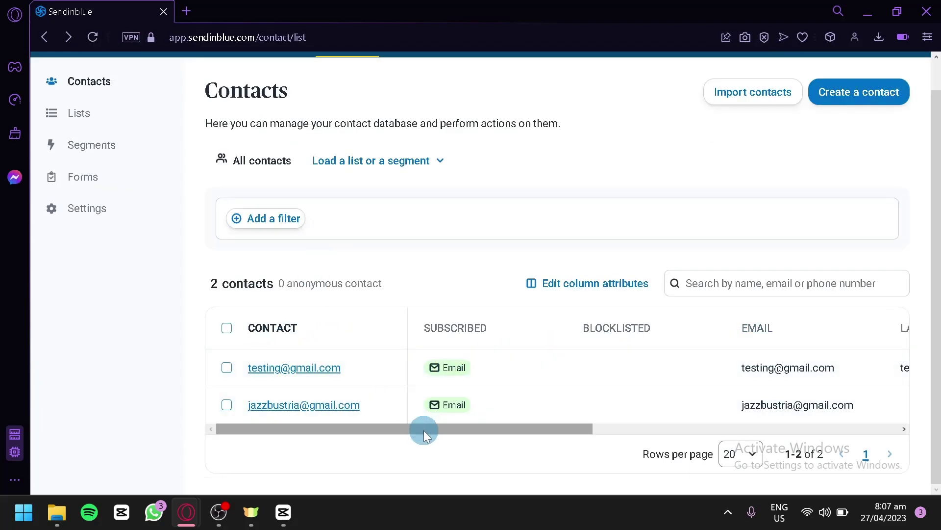
left_click_drag(424, 431, 750, 452)
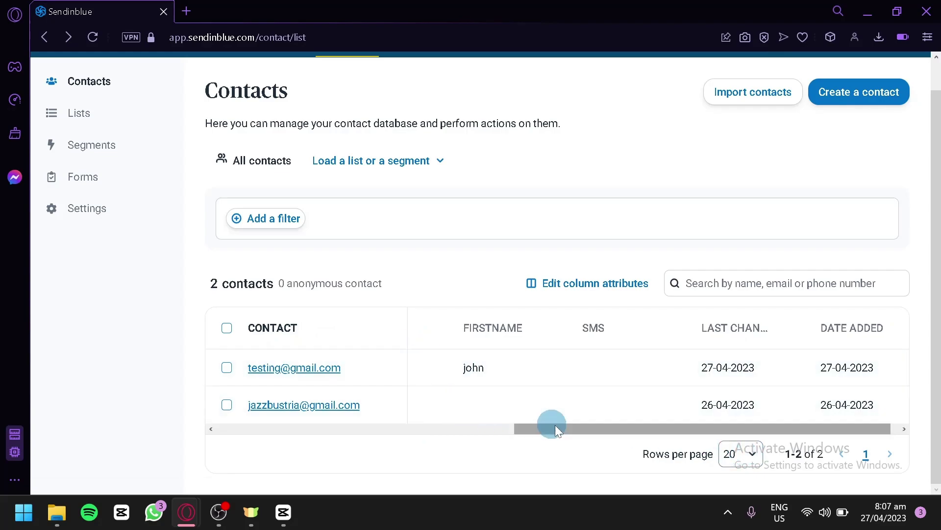
left_click_drag(552, 429, 256, 429)
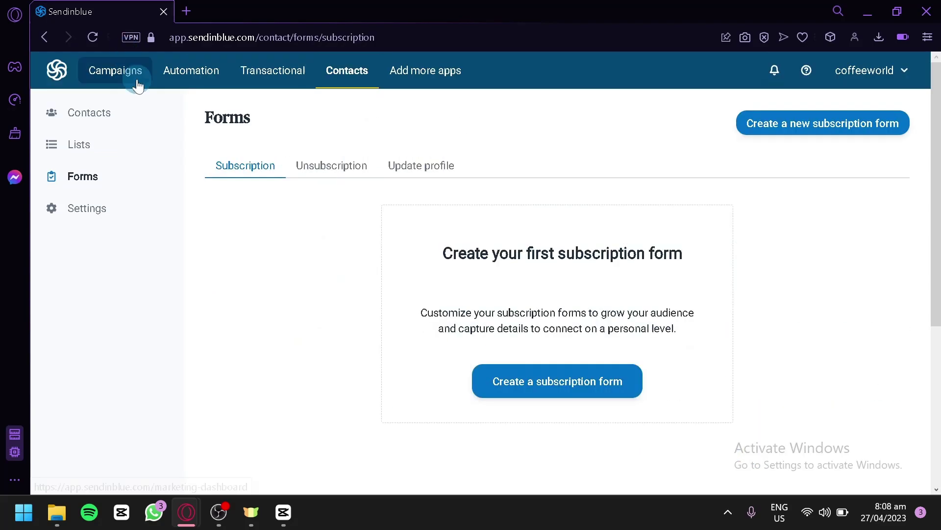
left_click(135, 83)
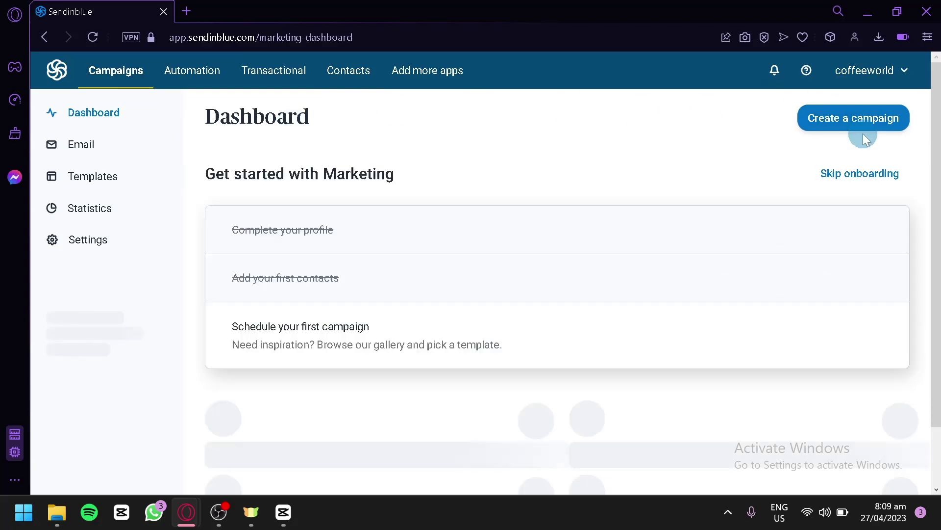
Create a one-off email campaign named 'texting'.
left_click(822, 120)
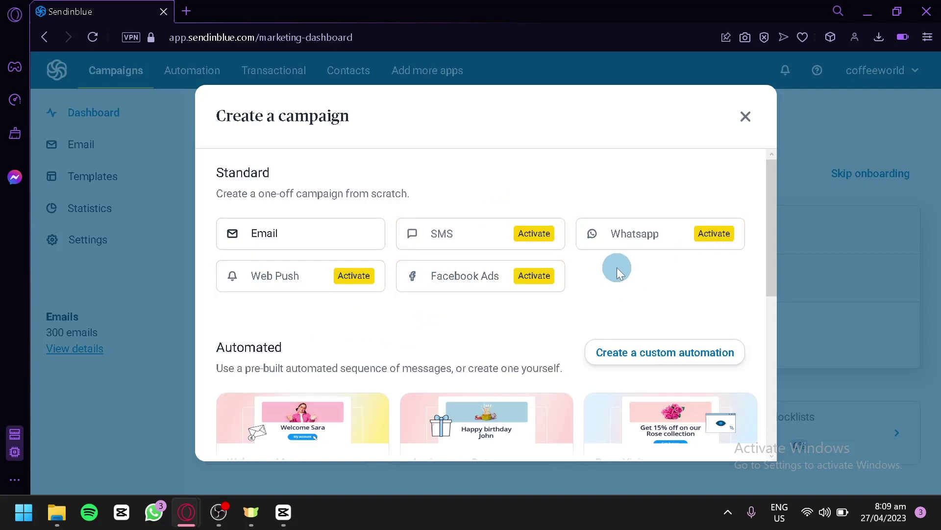
scroll(616, 267, "down", 5)
scroll(609, 271, "up", 5)
left_click(331, 239)
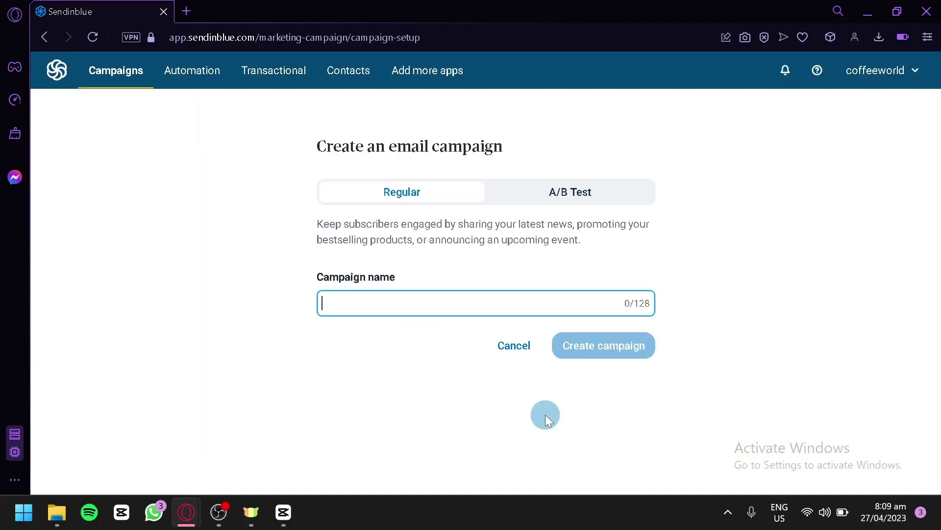
type("texting")
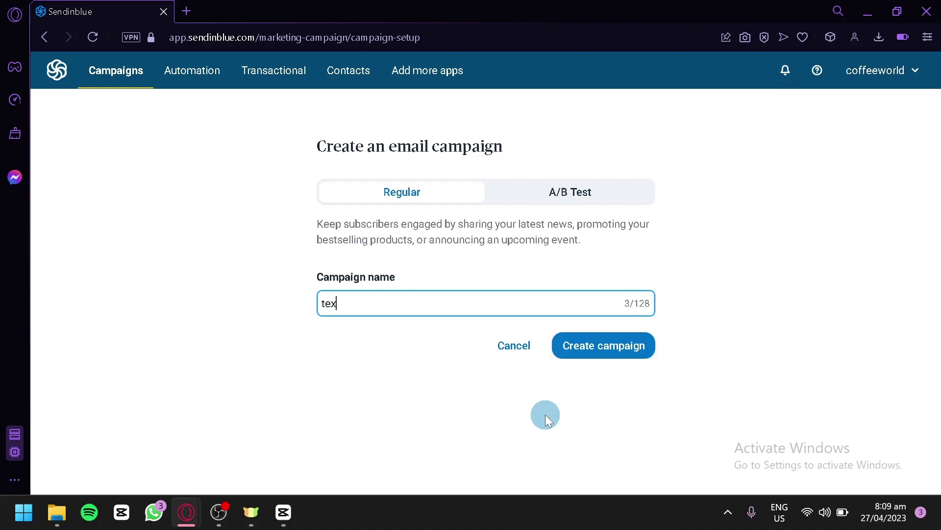
left_click(609, 347)
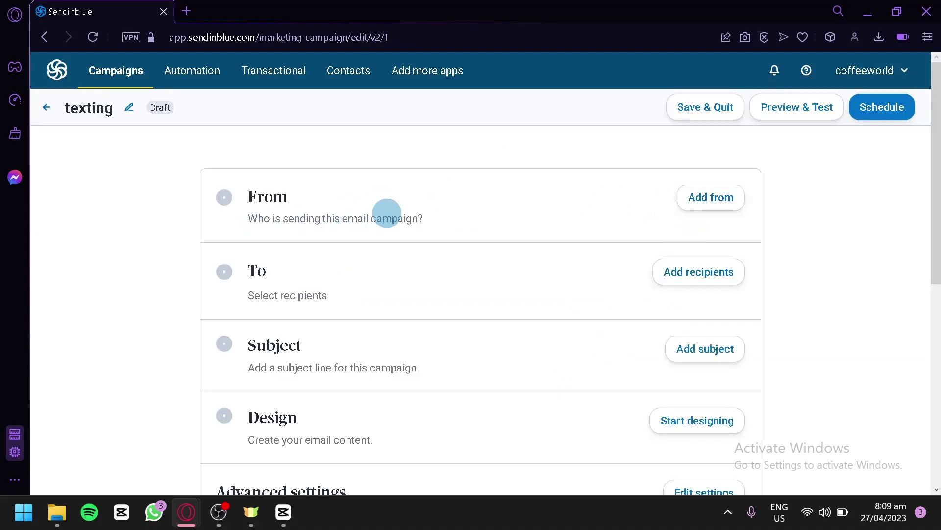
Review the sender address, name and Reply-To advanced options, then save the From section.
left_click(708, 195)
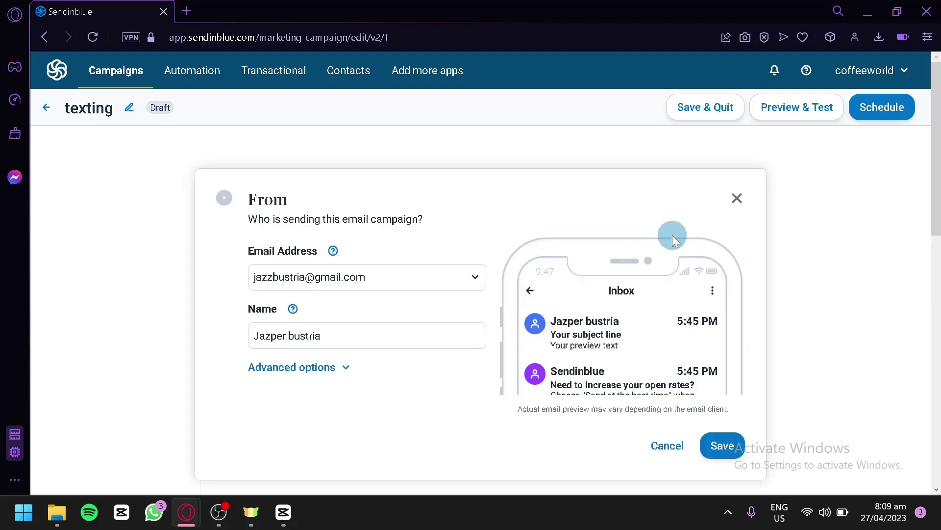
left_click(352, 274)
left_click(369, 286)
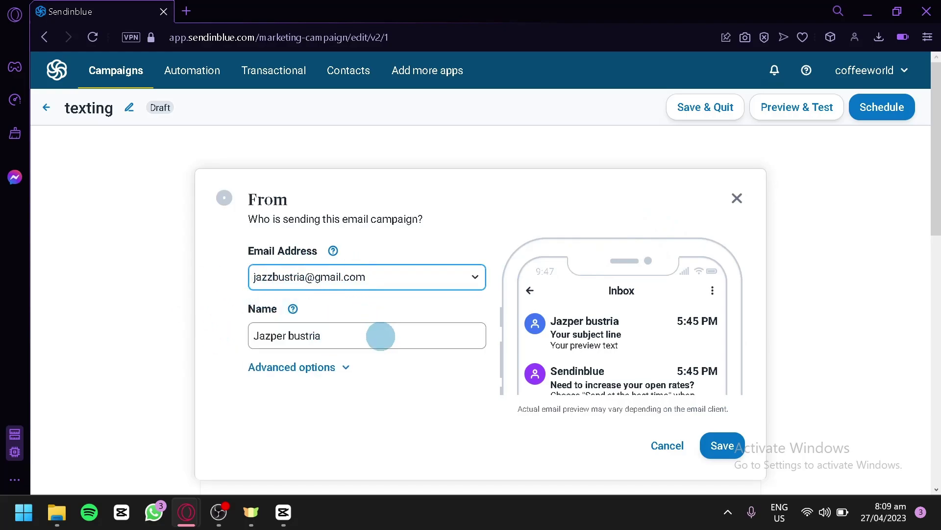
left_click(340, 339)
scroll(408, 350, "down", 2)
left_click(343, 270)
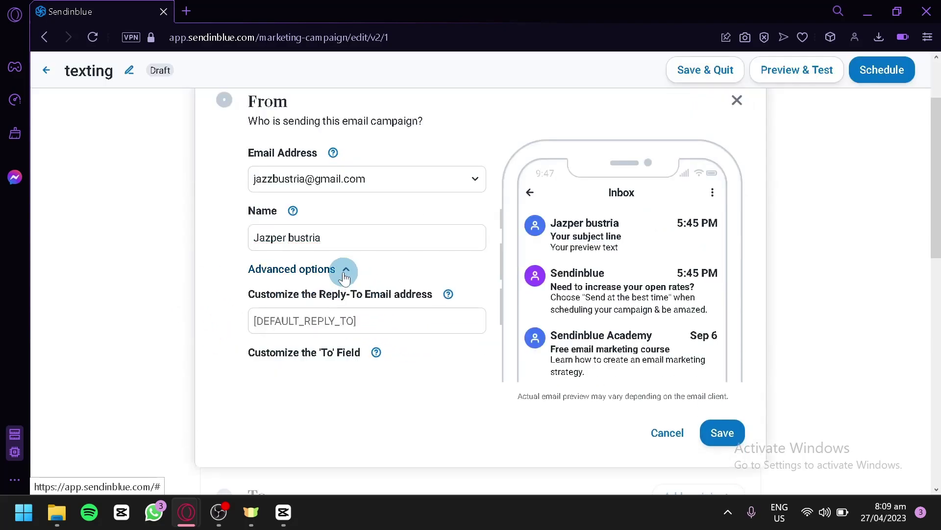
left_click(344, 322)
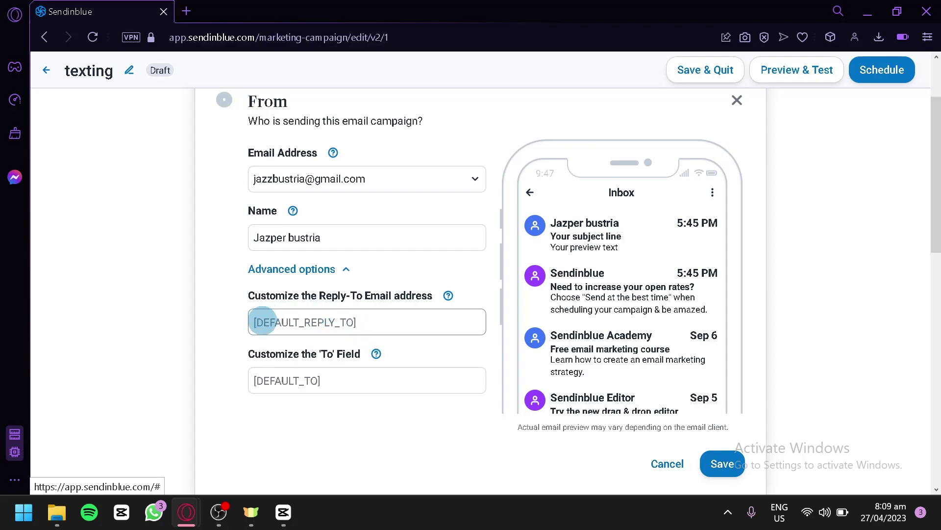
left_click(273, 321)
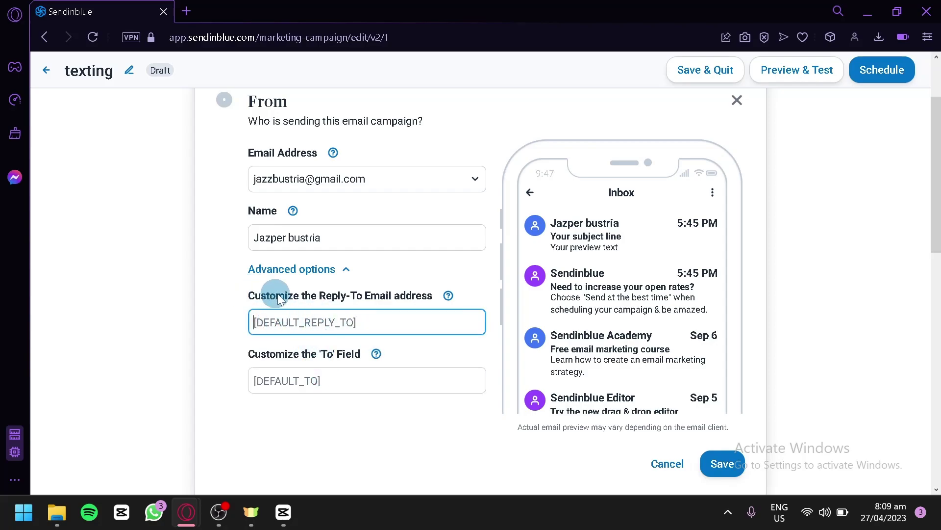
left_click(343, 268)
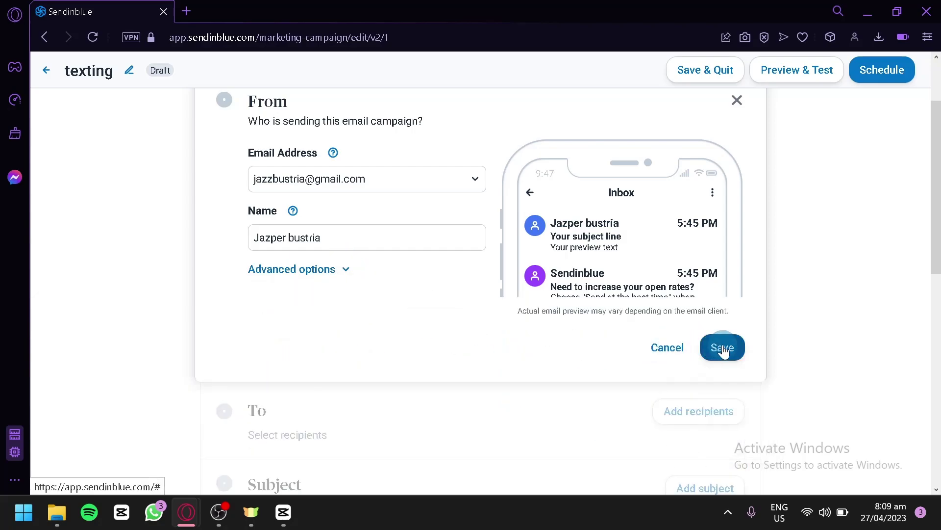
left_click(723, 347)
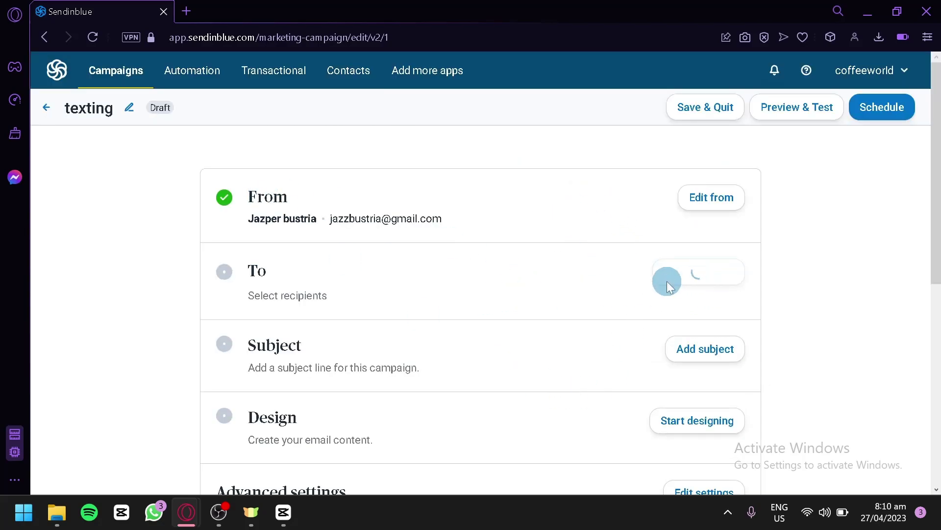
Send the campaign to Your first list (1 recipient) and save the To section.
scroll(451, 280, "down", 4)
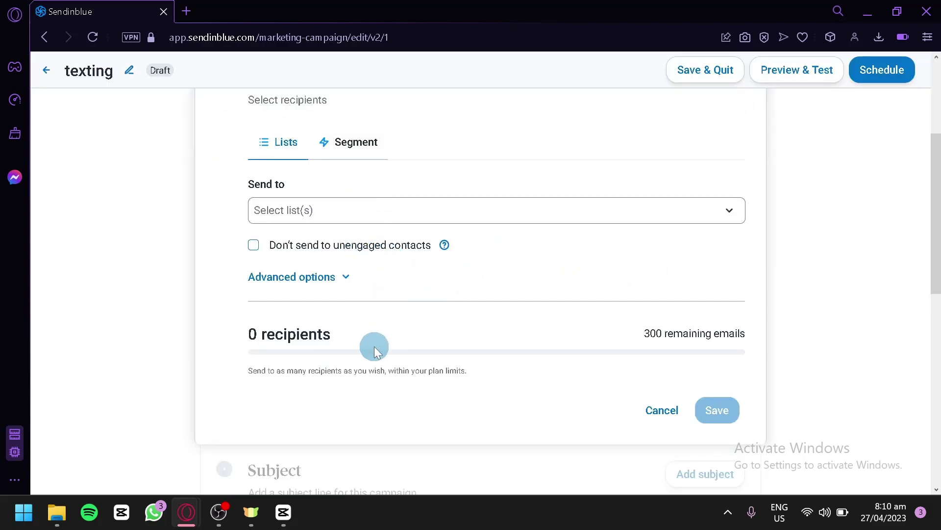
left_click(356, 142)
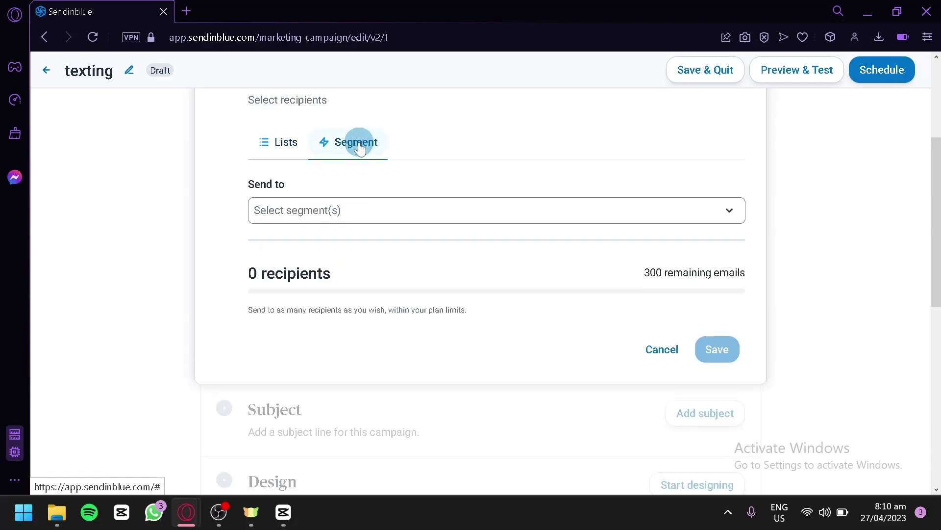
left_click(268, 158)
left_click(270, 335)
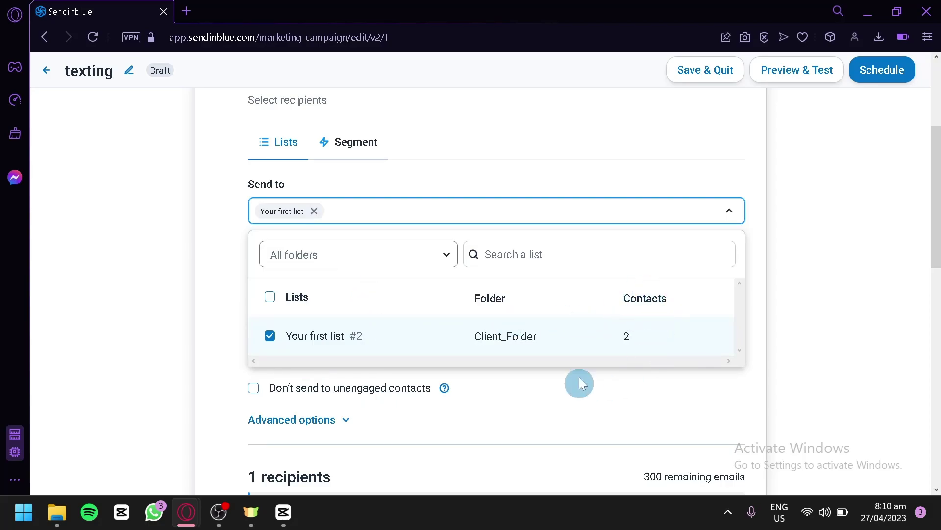
left_click(760, 319)
scroll(763, 319, "down", 3)
left_click(719, 259)
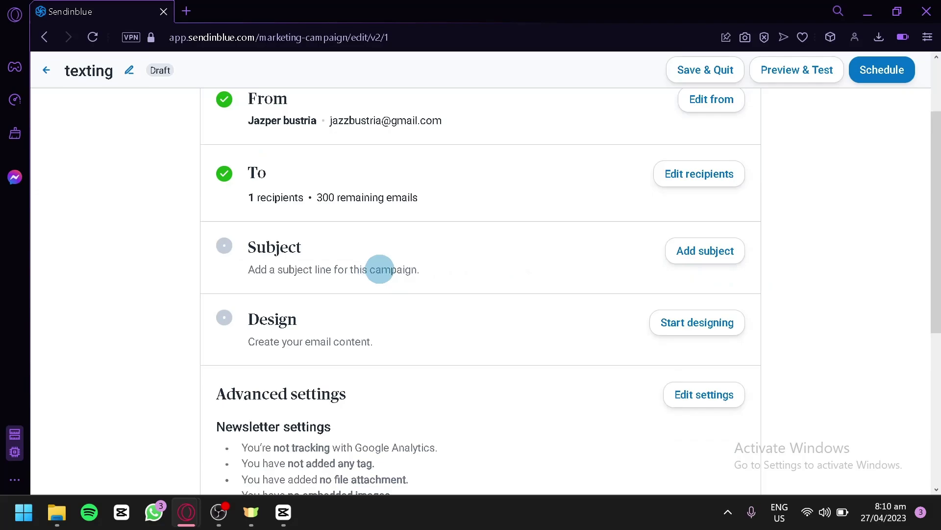
Save the subject 'Testing campaign' with preview text 'testing preview'.
left_click(690, 267)
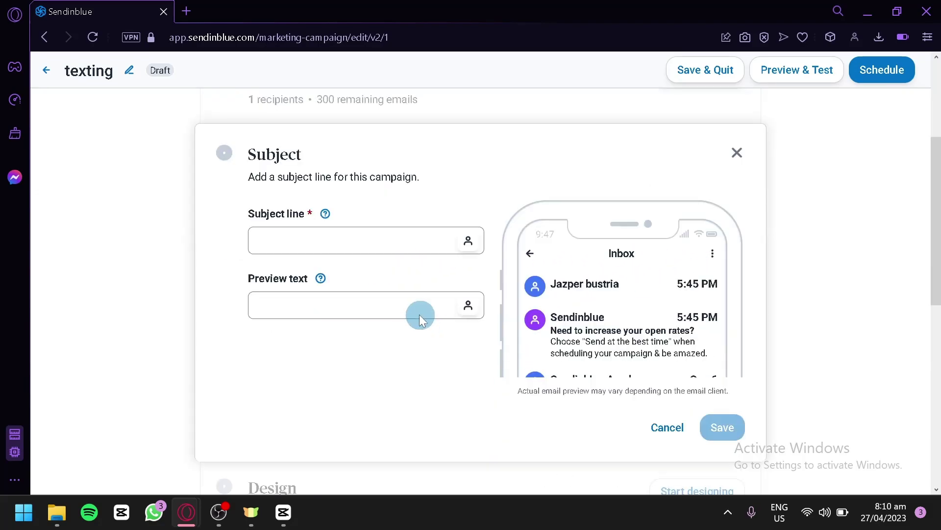
left_click(353, 240)
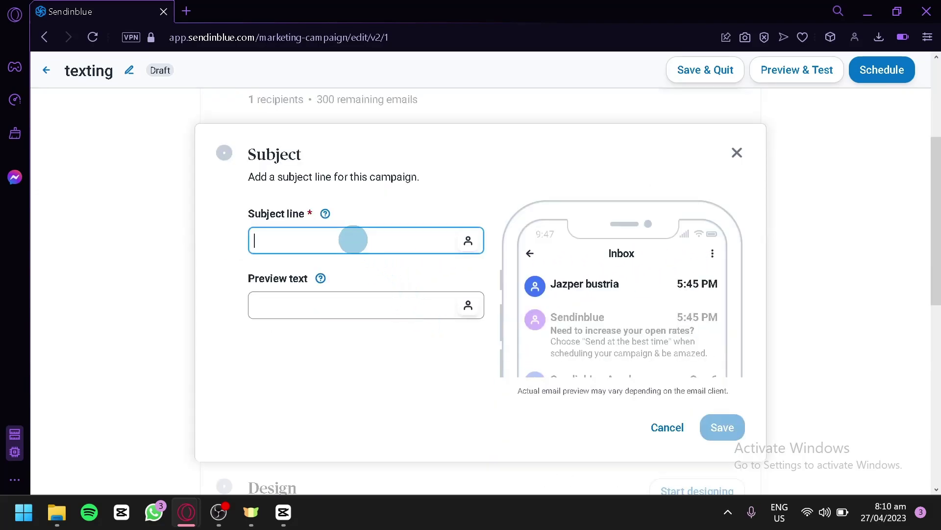
type("T")
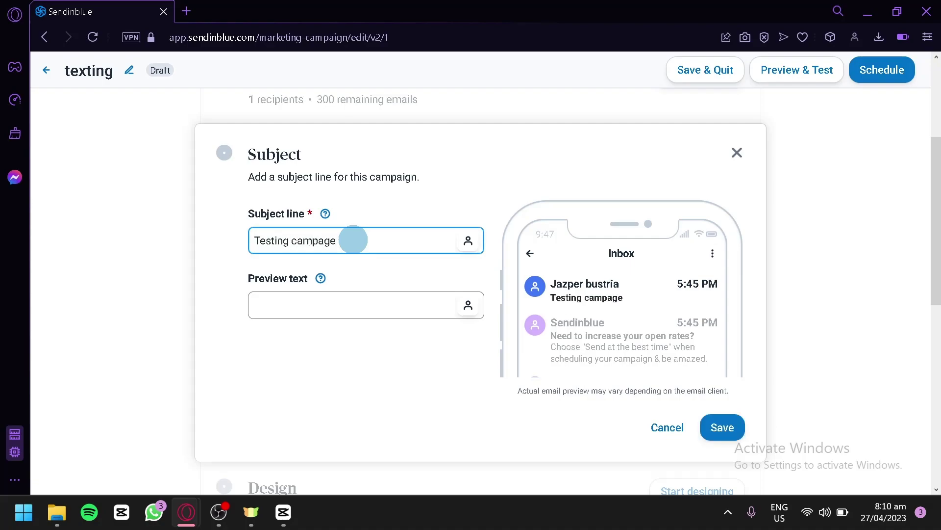
type("esting campange")
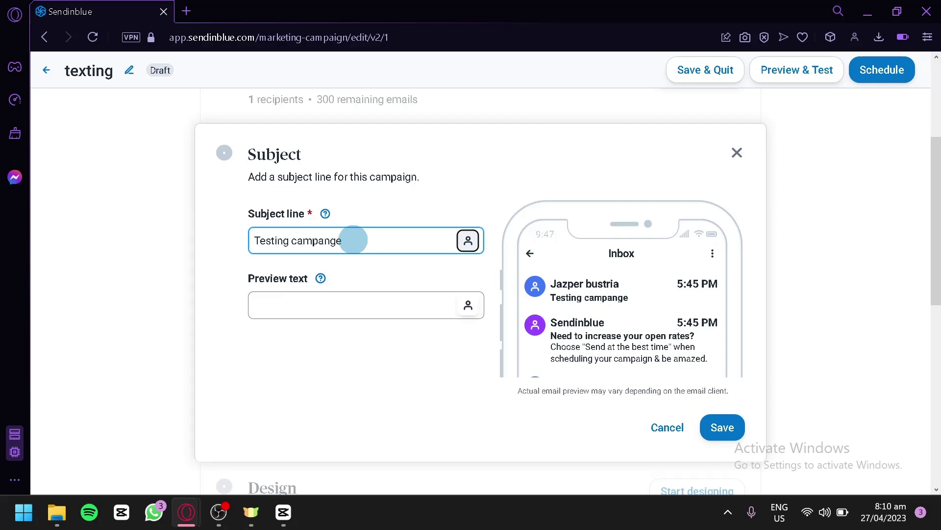
key("BackSpace")
key("BackSpace")
key("BackSpace")
type("ign")
left_click(269, 305)
type("testing preview")
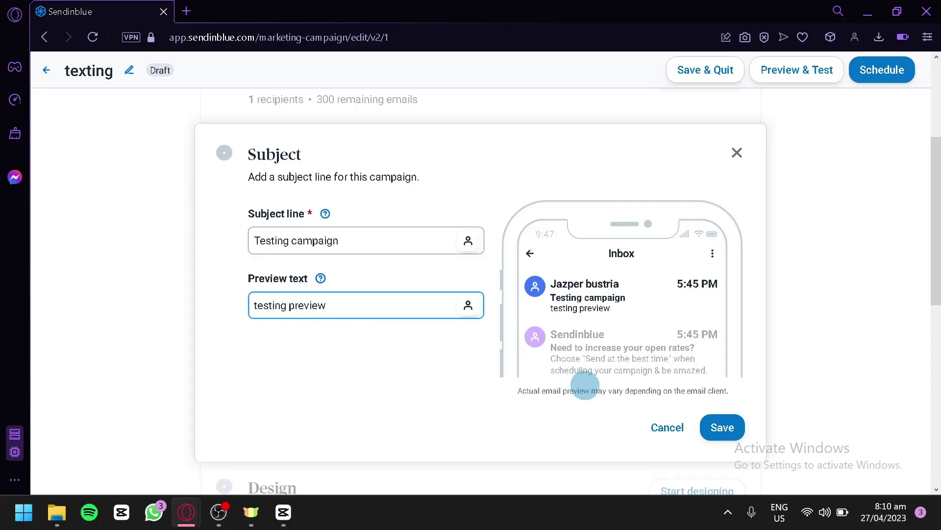
left_click(722, 427)
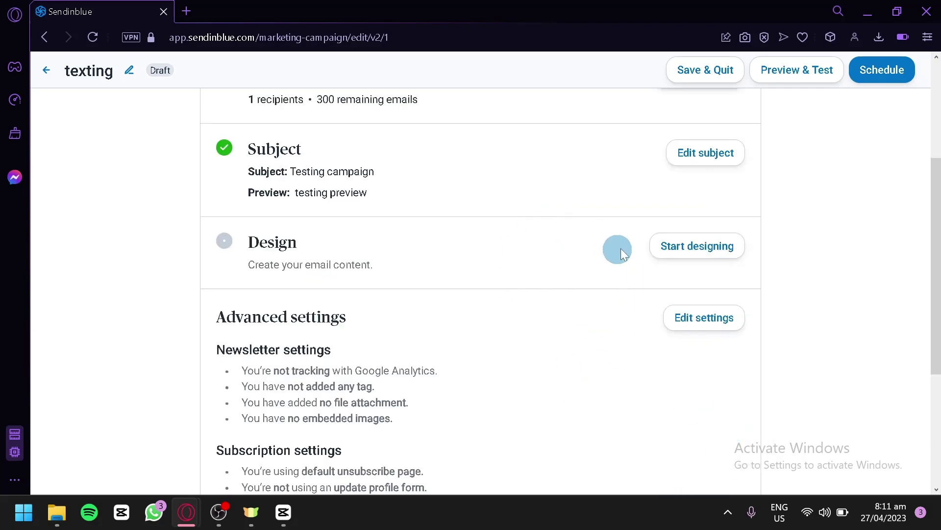
Start designing the email and browse the Layouts templates.
left_click(697, 245)
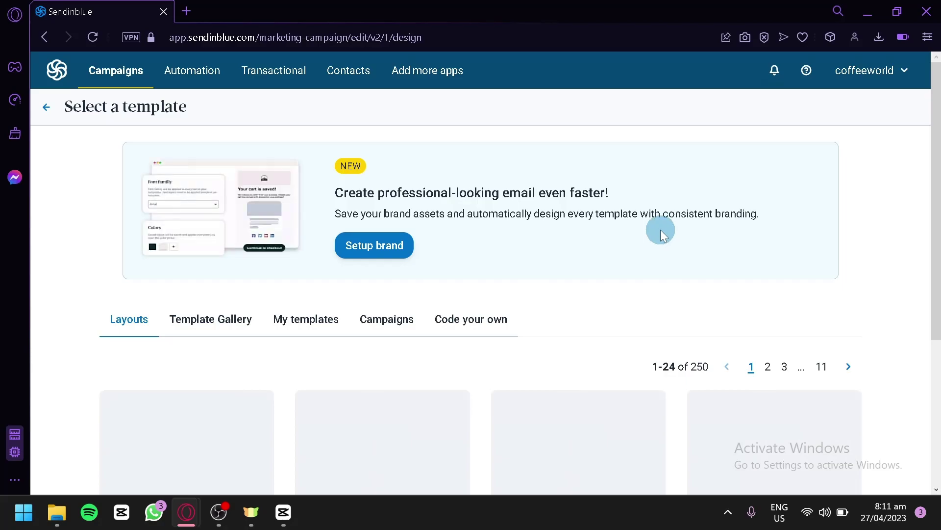
scroll(496, 227, "down", 4)
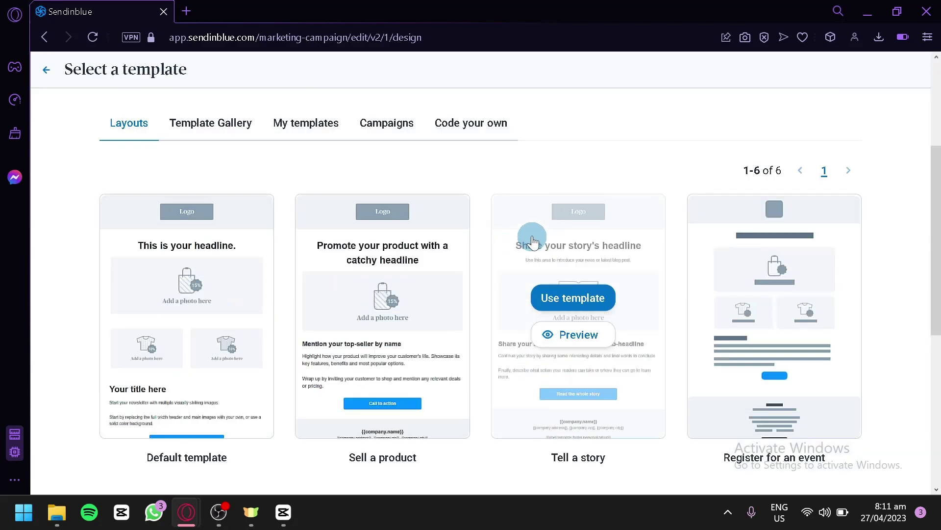
scroll(196, 231, "down", 2)
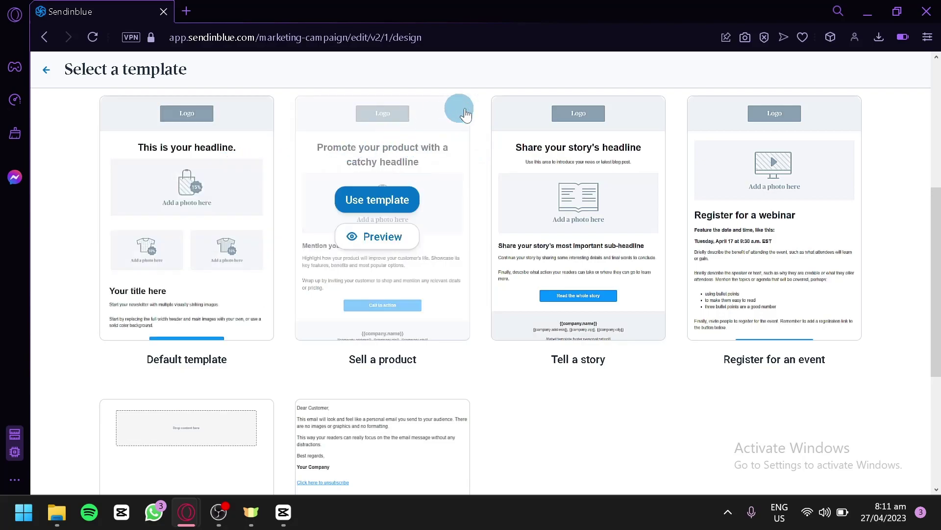
scroll(343, 274, "down", 4)
scroll(345, 269, "up", 8)
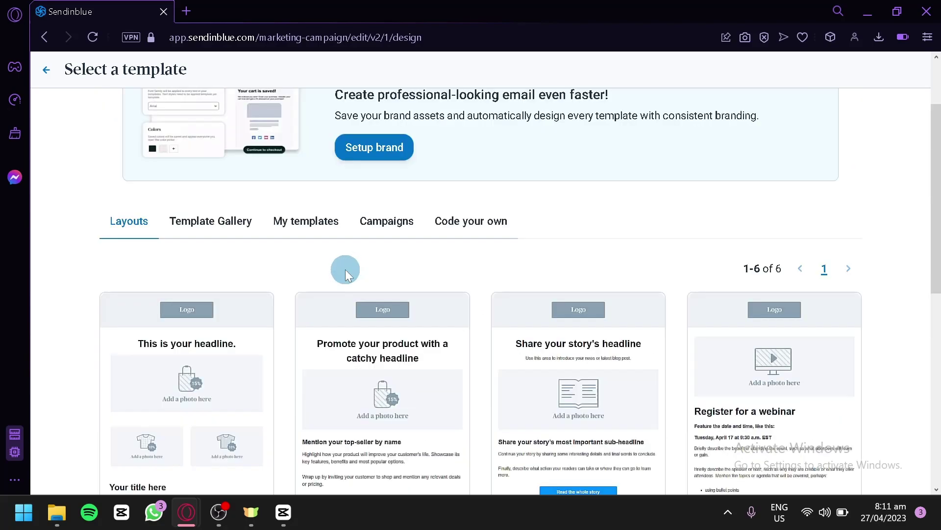
Browse the Template Gallery and Campaigns tabs, ending on Code your own's Rich Text and HTML editors.
left_click(236, 216)
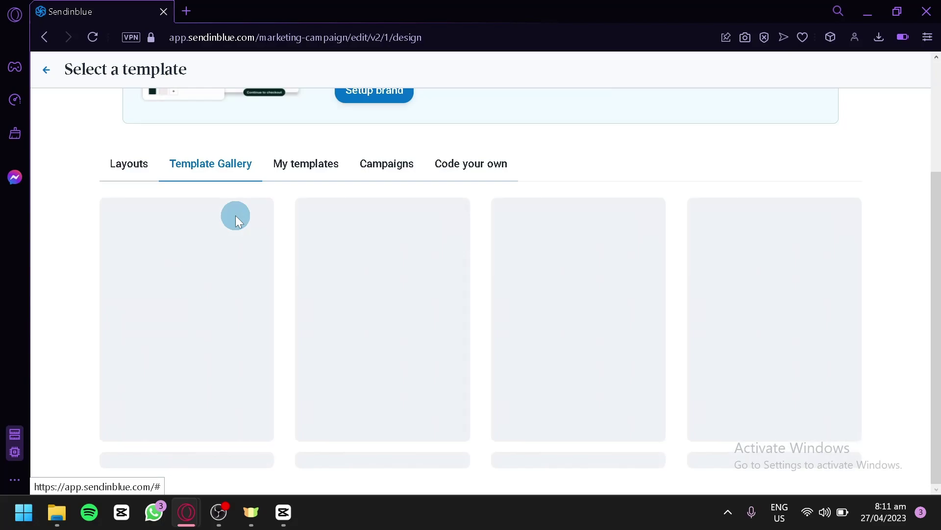
scroll(235, 216, "down", 3)
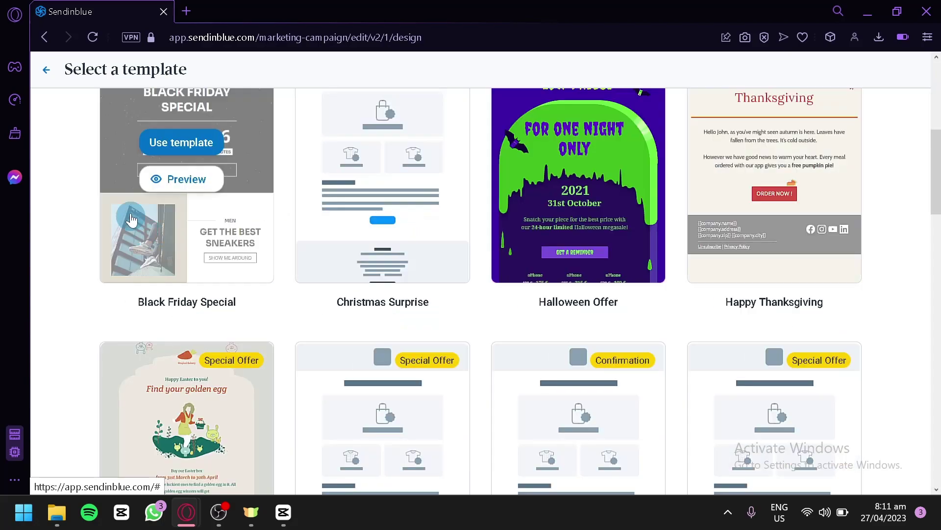
scroll(540, 166, "down", 5)
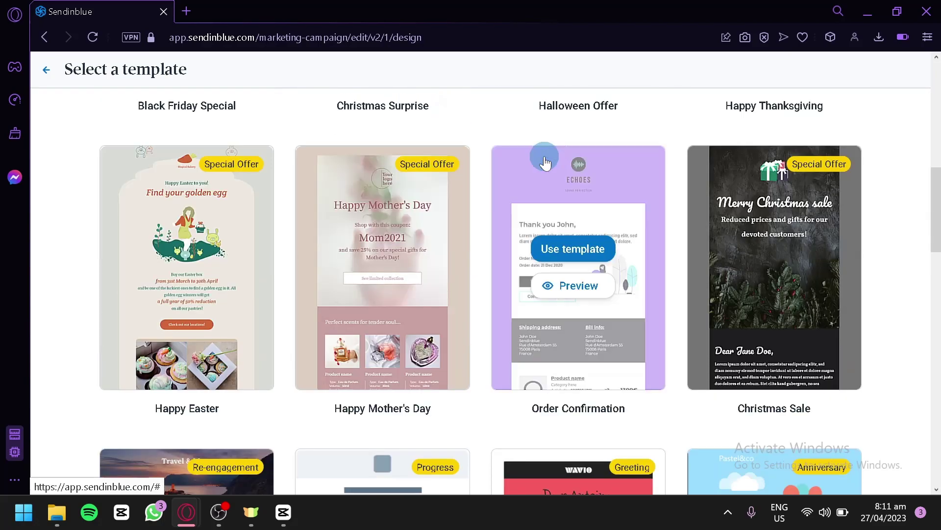
scroll(465, 147, "down", 4)
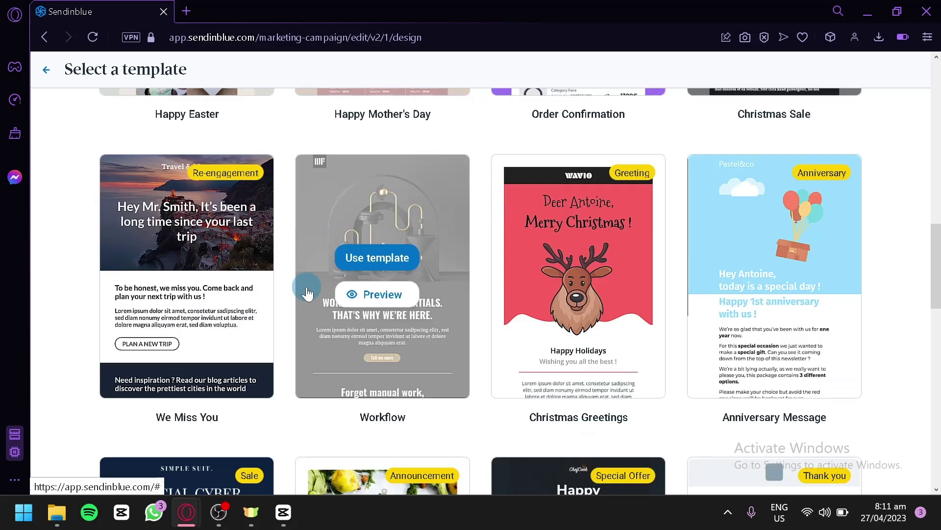
scroll(445, 322, "down", 4)
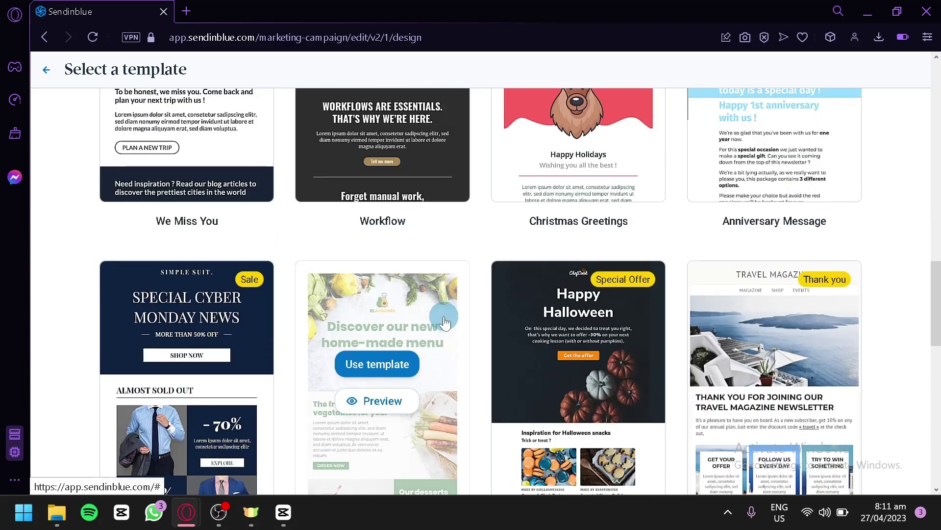
scroll(445, 323, "up", 6)
scroll(445, 322, "down", 7)
scroll(445, 322, "up", 5)
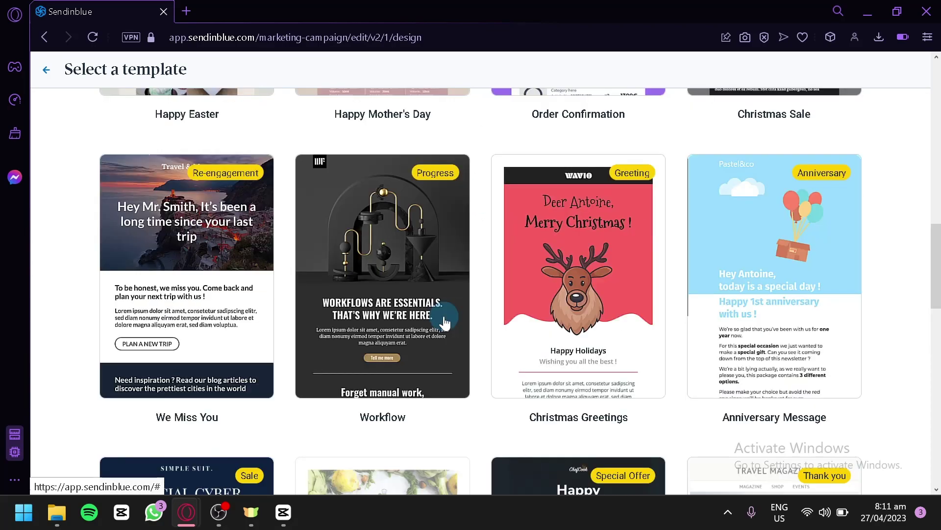
scroll(445, 322, "down", 8)
scroll(444, 322, "down", 2)
scroll(441, 315, "up", 15)
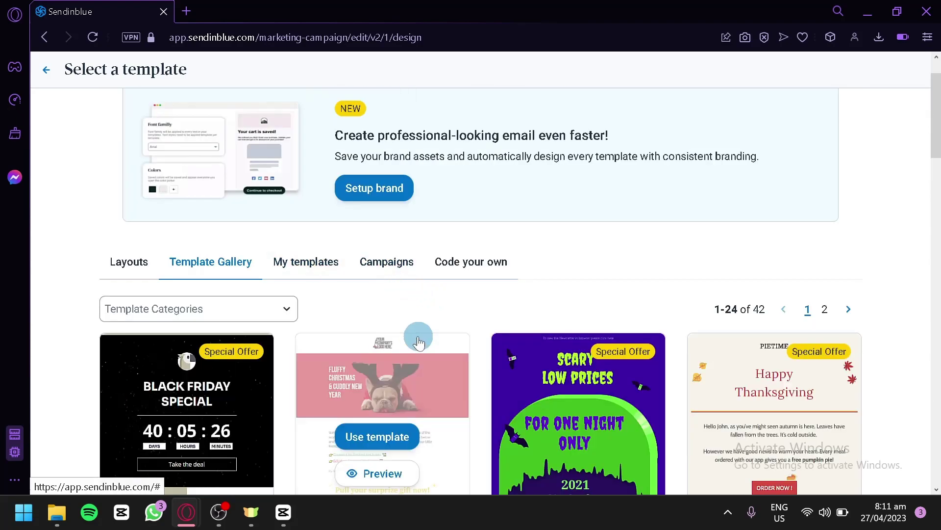
left_click(410, 267)
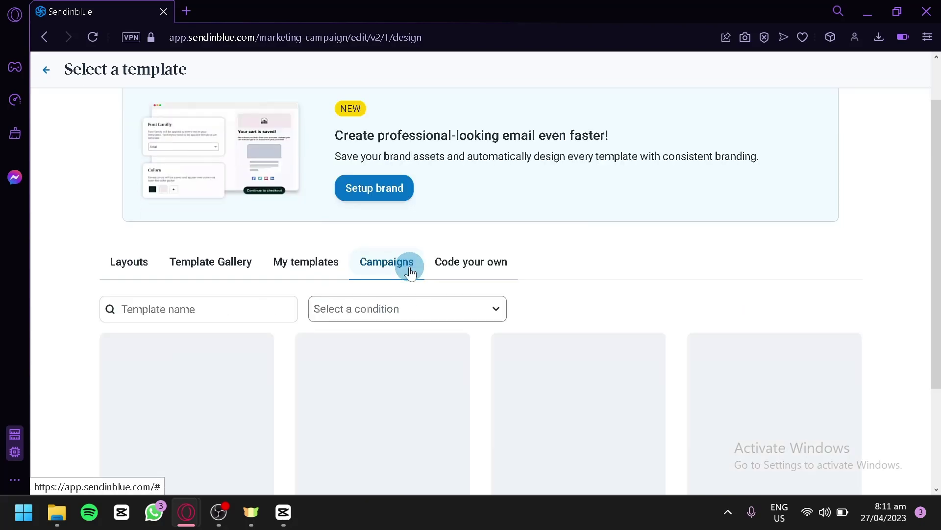
left_click(475, 299)
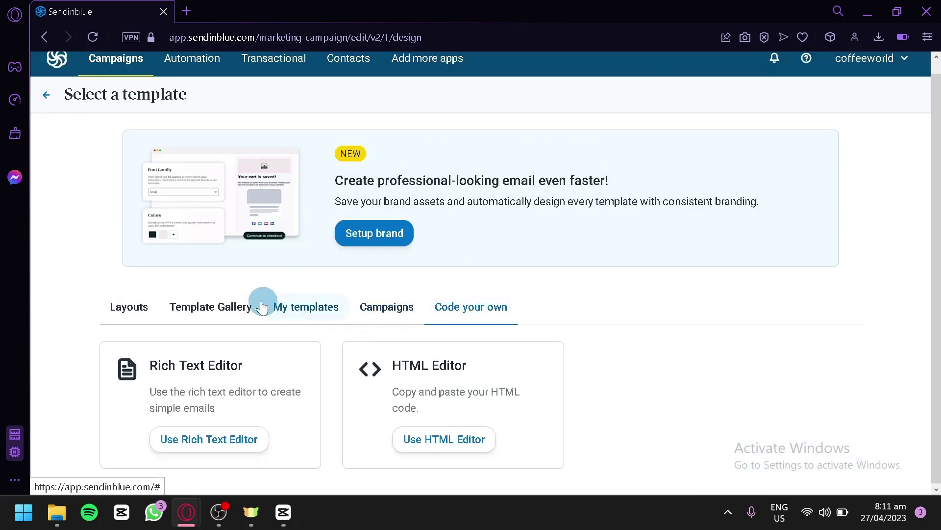
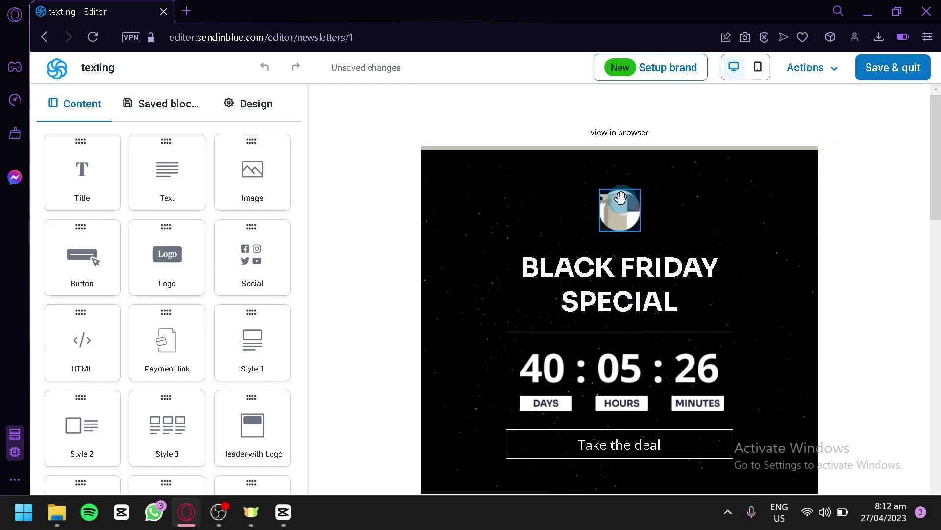
Insert 'sadasdw' inside the word SPECIAL in the BLACK FRIDAY SPECIAL headline.
left_click(631, 252)
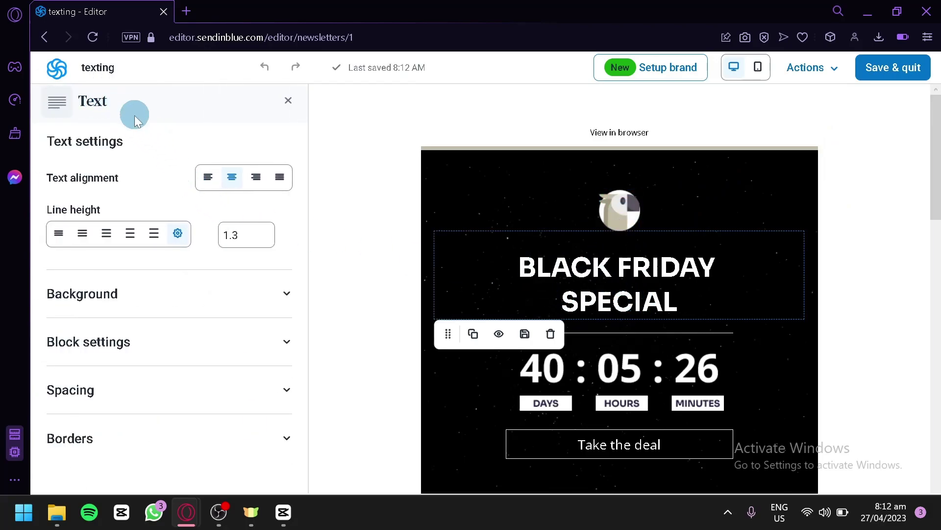
left_click(577, 293)
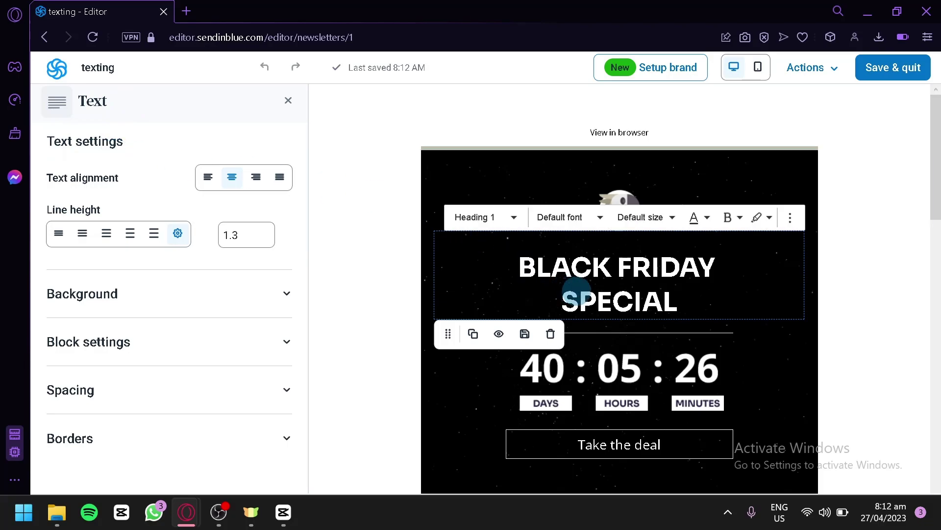
type("sadasdw")
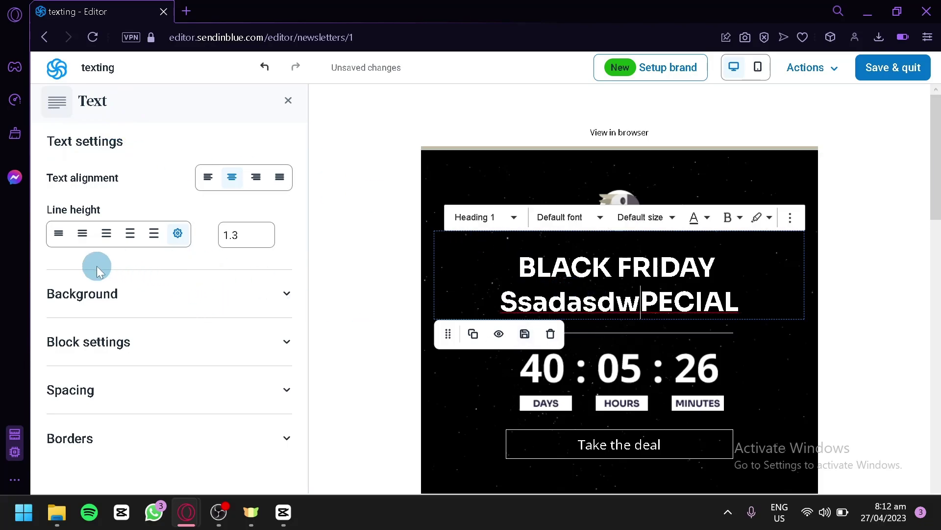
Expand and collapse the headline's layout settings, deselect the header, and scroll through the newsletter.
left_click(214, 356)
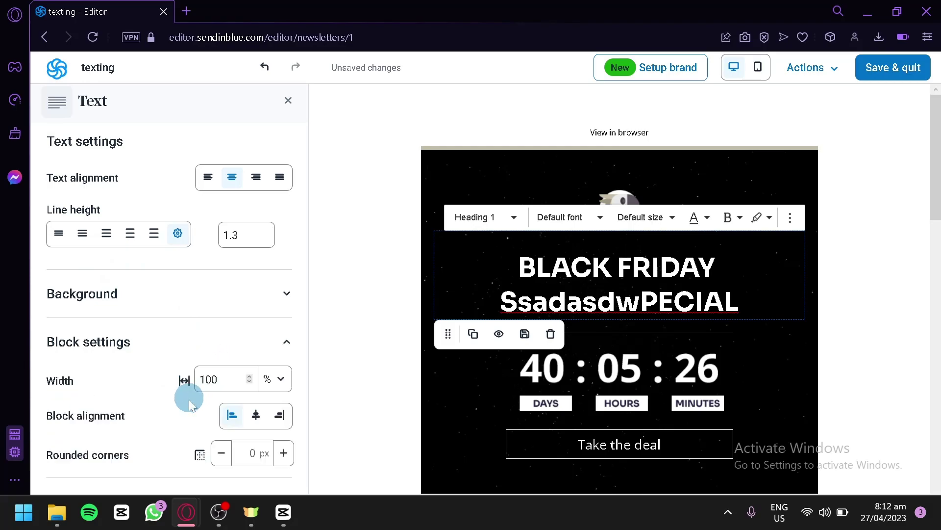
left_click(283, 341)
left_click(318, 223)
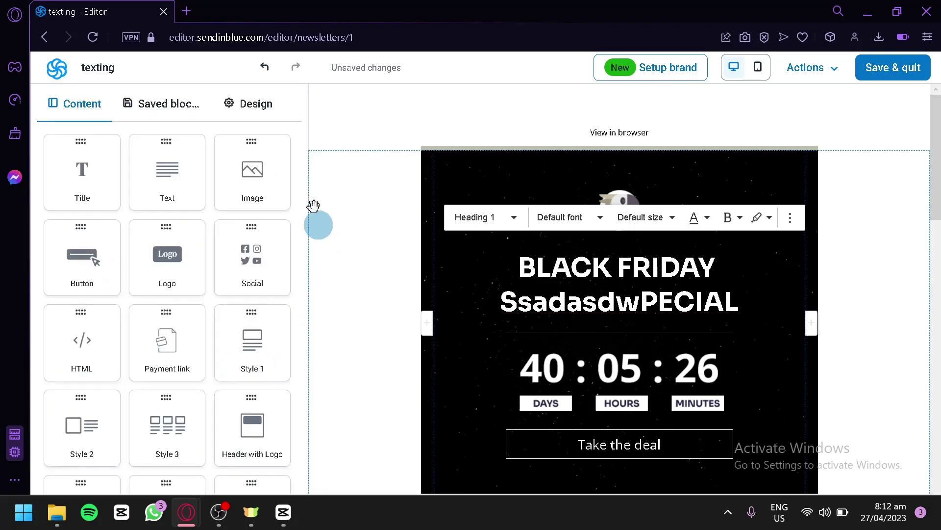
left_click(442, 251)
left_click(458, 162)
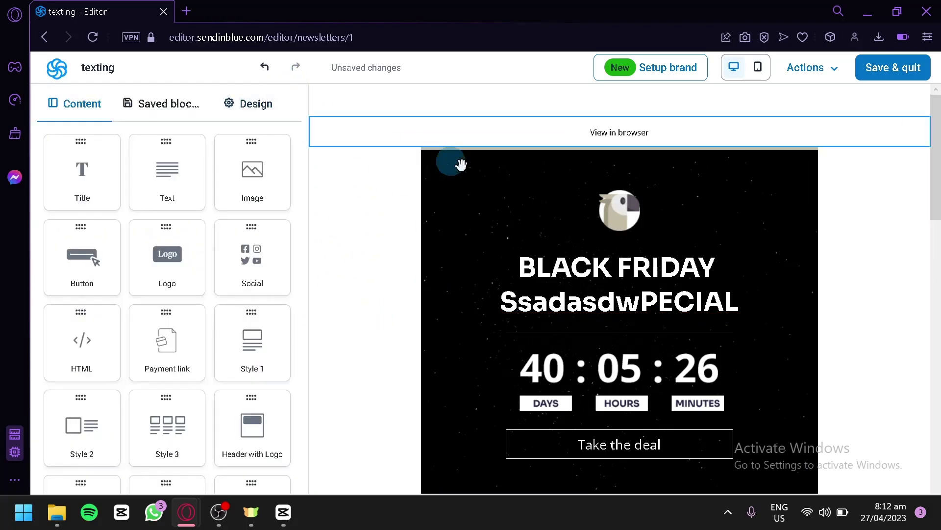
scroll(561, 203, "down", 20)
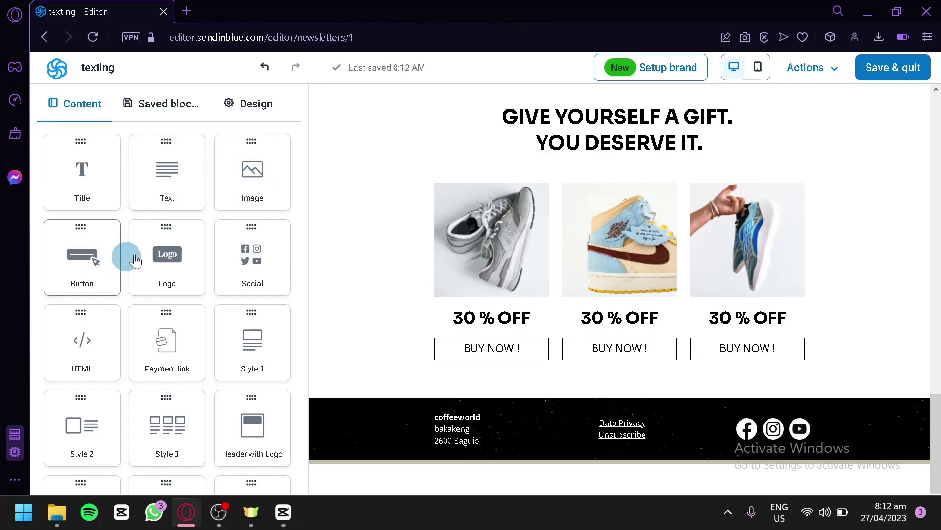
scroll(241, 300, "down", 3)
scroll(181, 245, "up", 3)
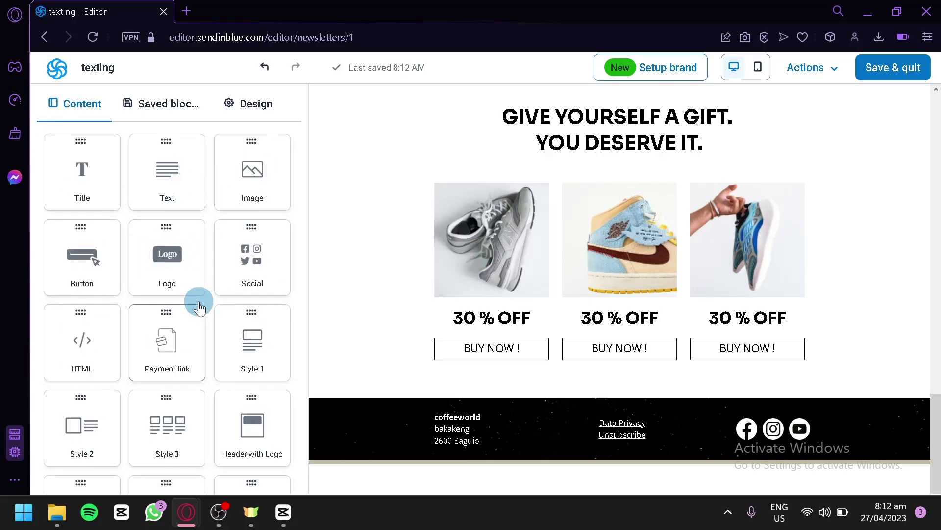
scroll(168, 332, "down", 2)
scroll(608, 280, "down", 10)
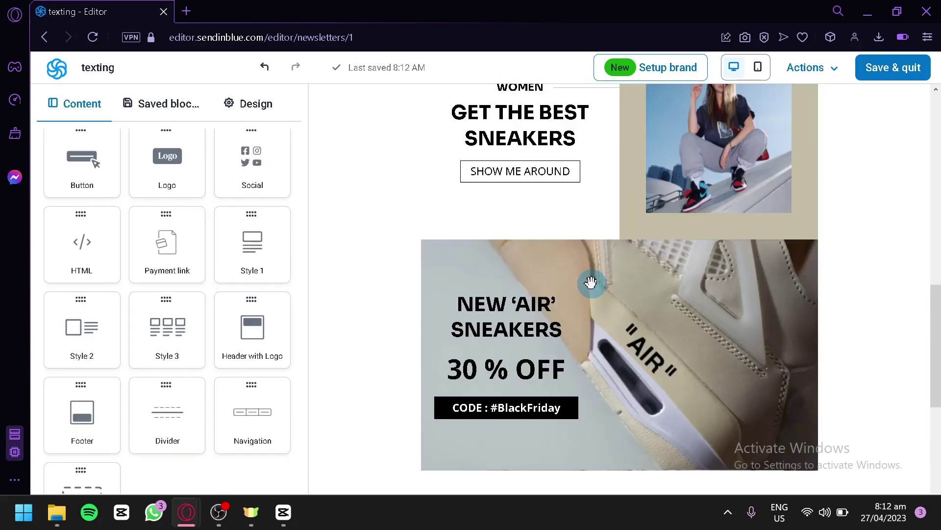
scroll(591, 277, "up", 10)
scroll(591, 270, "down", 2)
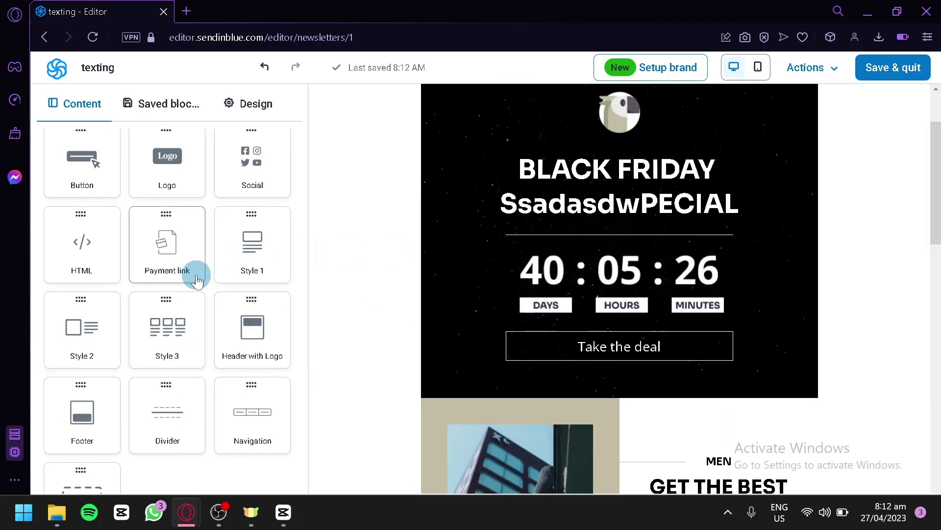
scroll(504, 216, "up", 2)
scroll(214, 276, "up", 2)
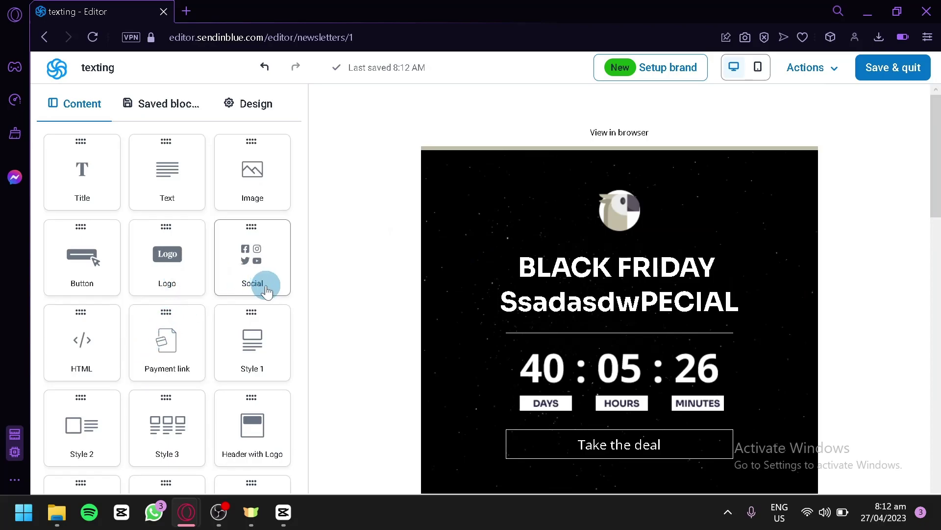
Insert a social icons row above the Black Friday header and start its brand setup.
left_click_drag(266, 292, 542, 192)
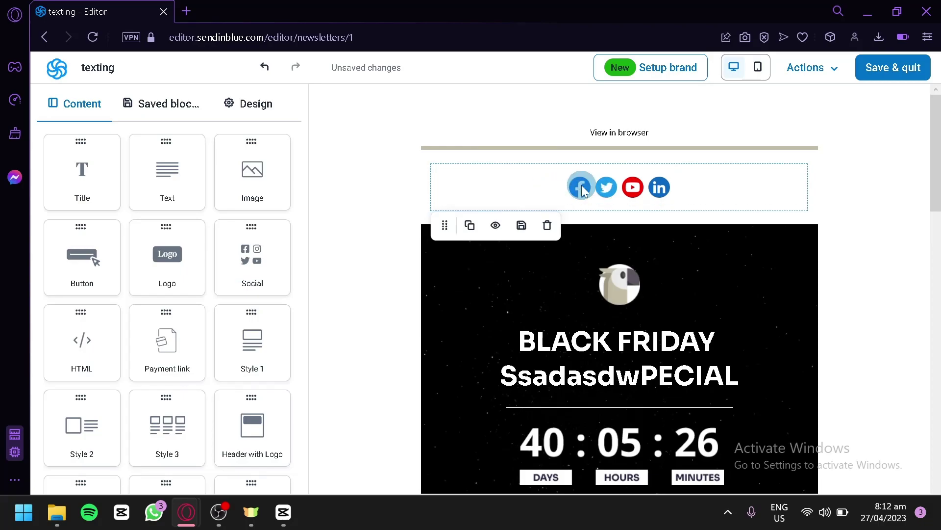
left_click(547, 178)
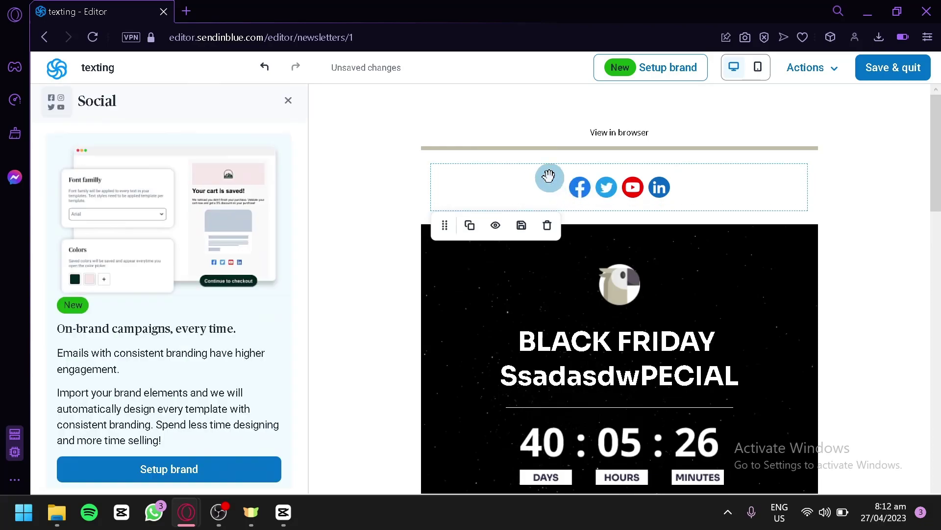
left_click(187, 463)
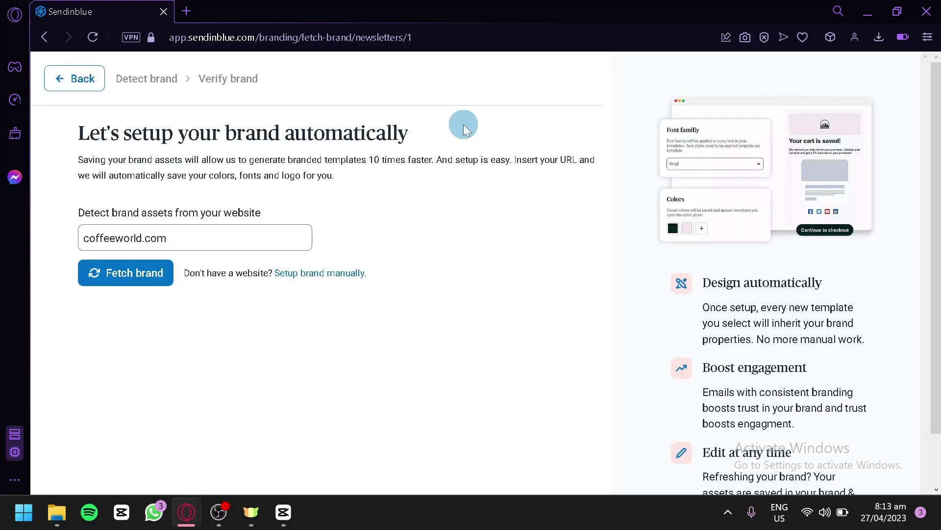
Leave brand setup, return to the newsletter editor, and select the countdown timer image.
scroll(410, 311, "down", 1)
scroll(343, 265, "up", 1)
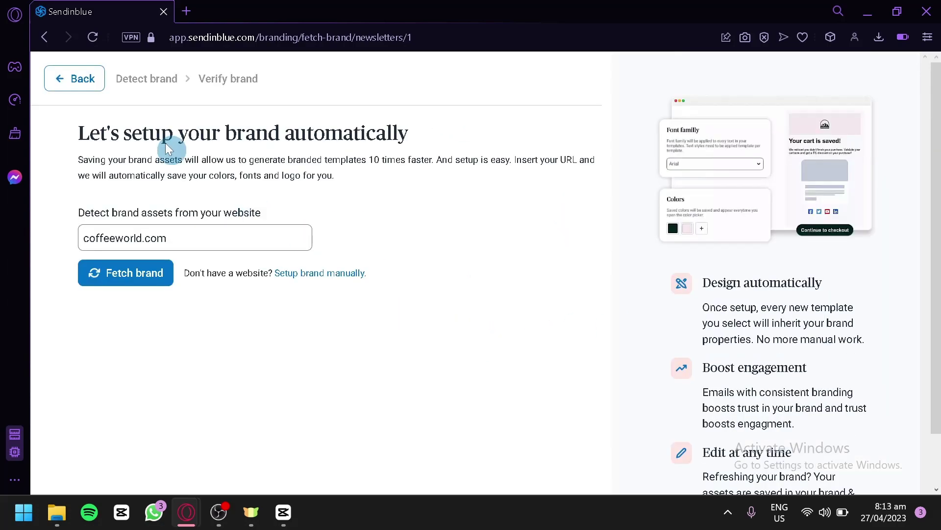
left_click(59, 87)
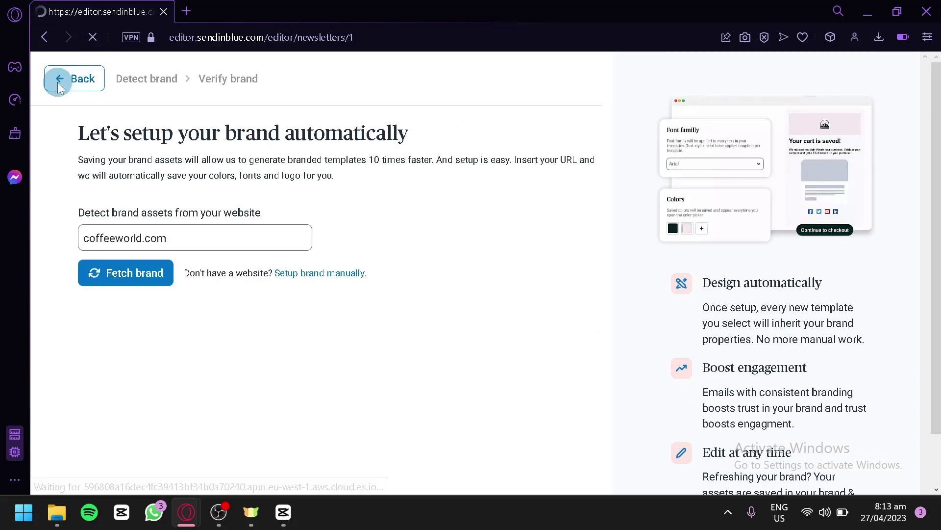
left_click(589, 182)
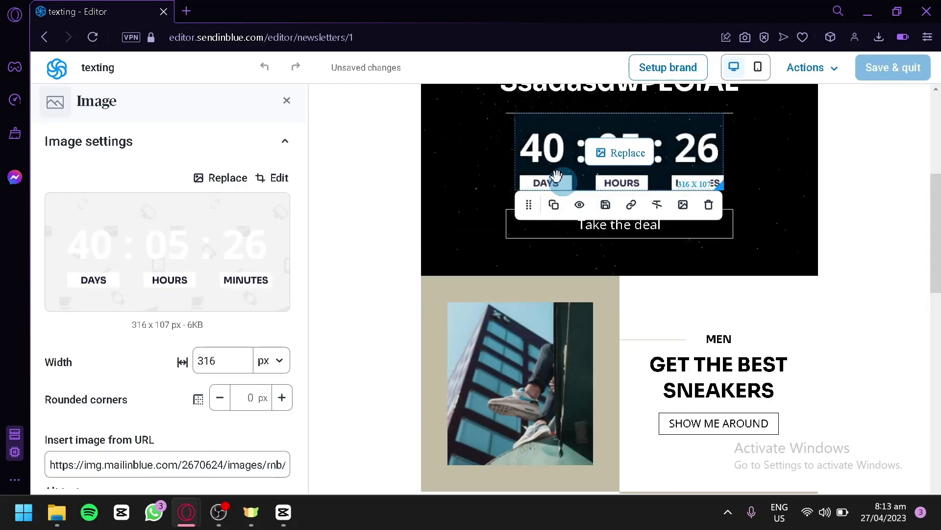
Select the Take the deal button and review its block alignment settings before closing them.
left_click(510, 230)
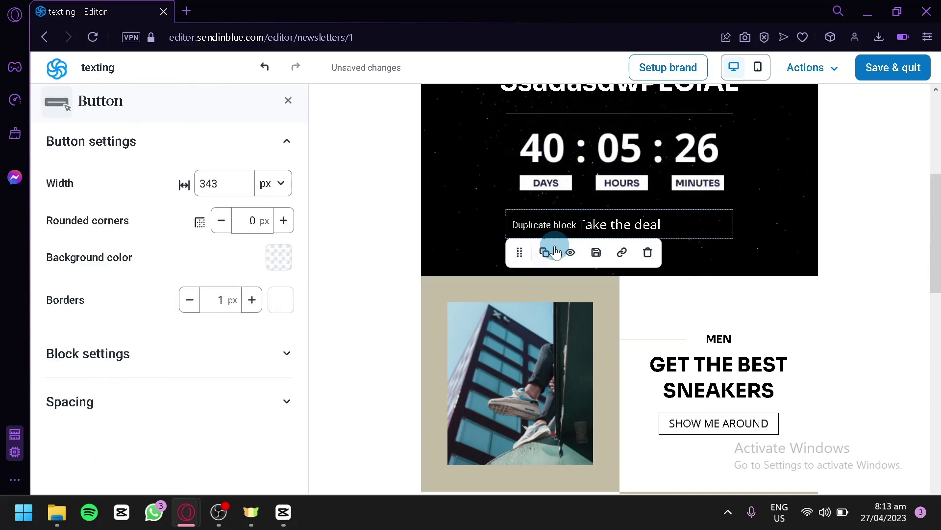
left_click(267, 357)
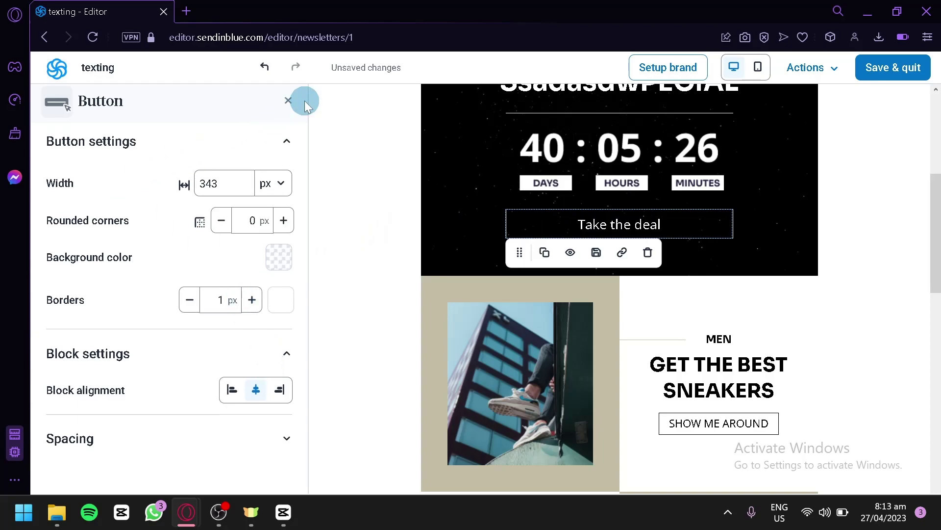
left_click(288, 100)
Scroll over the finished newsletter and save it with Save & quit.
scroll(657, 329, "down", 7)
scroll(647, 328, "up", 2)
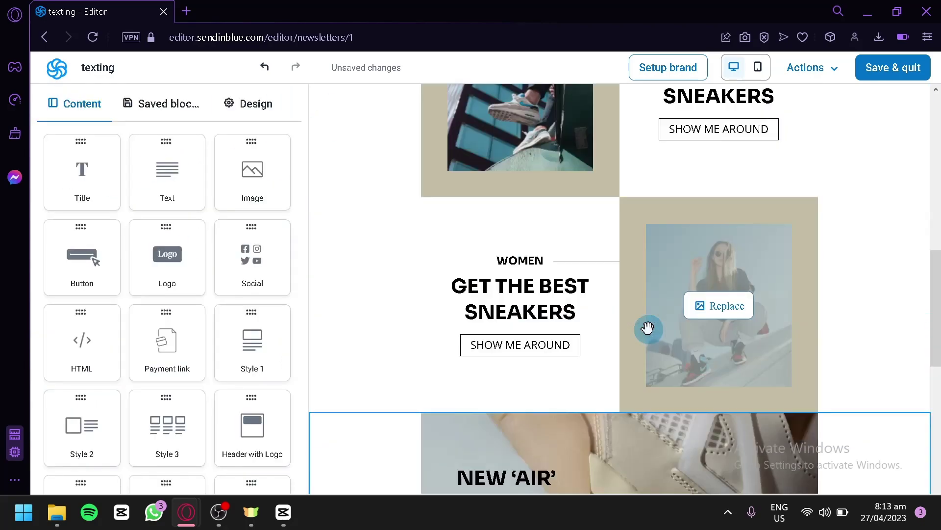
scroll(647, 336, "down", 10)
scroll(695, 397, "up", 15)
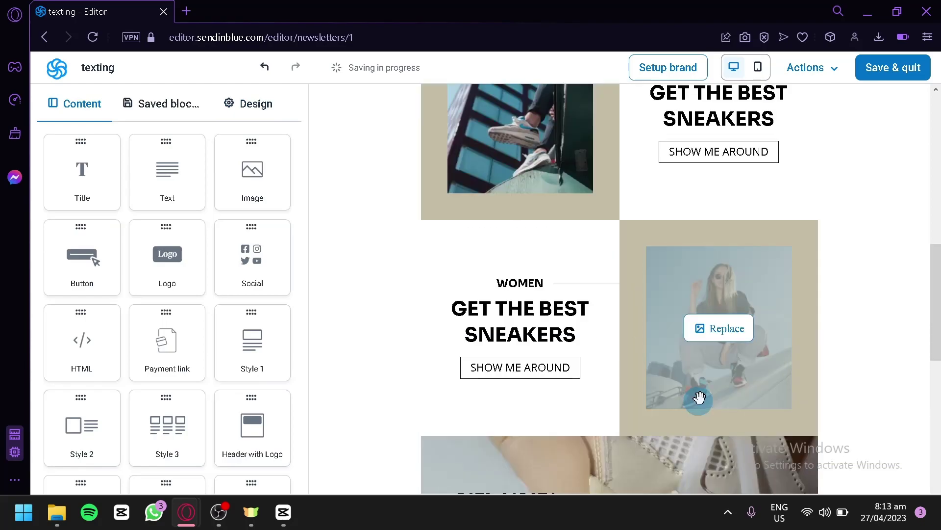
scroll(600, 210, "down", 4)
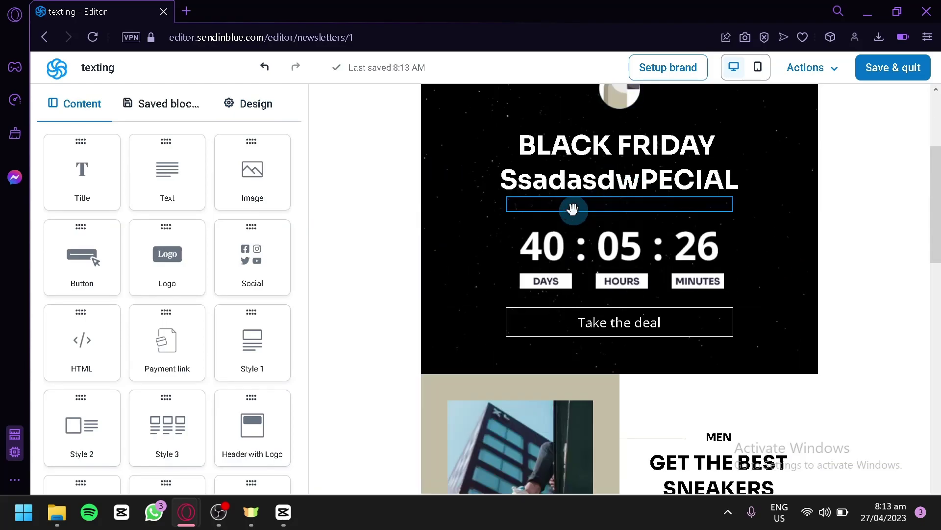
scroll(630, 213, "up", 4)
left_click(904, 75)
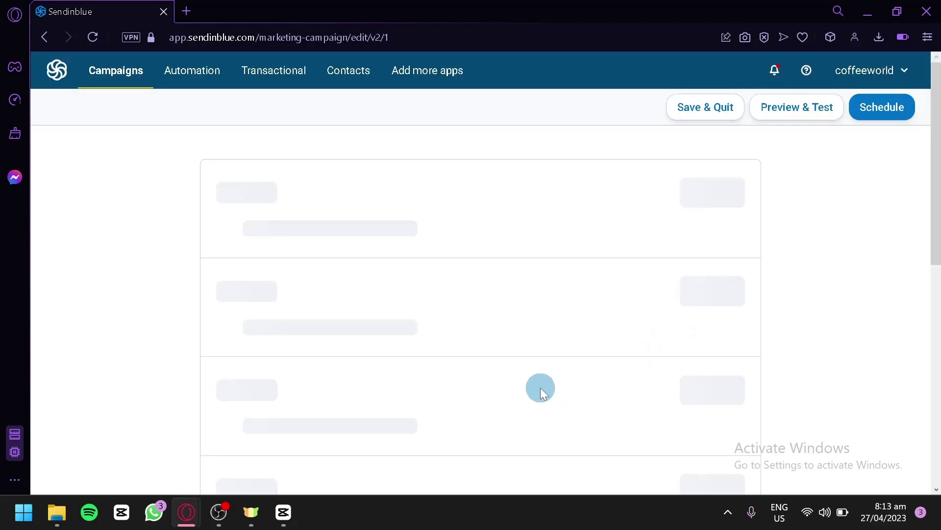
In Schedule, try Best time, then switch back to Send now and send the campaign immediately.
scroll(542, 388, "down", 10)
scroll(559, 338, "down", 5)
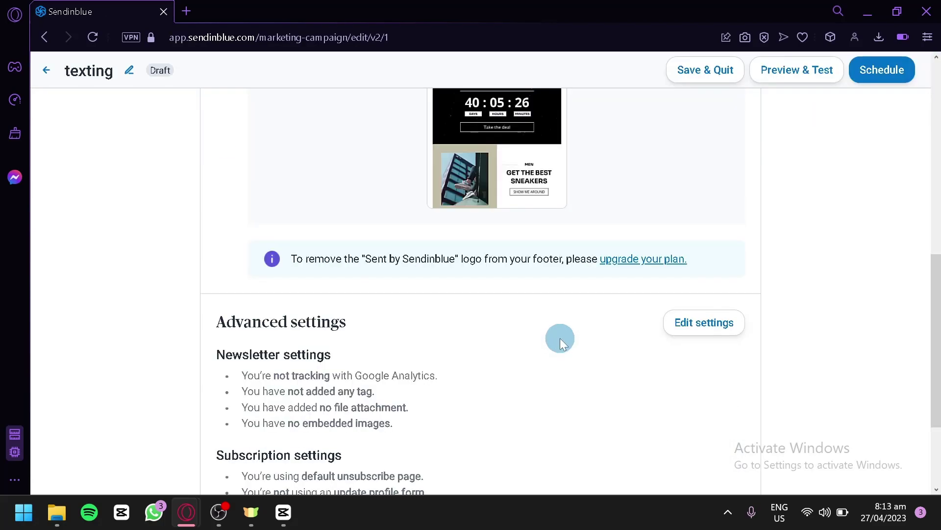
scroll(581, 384, "up", 15)
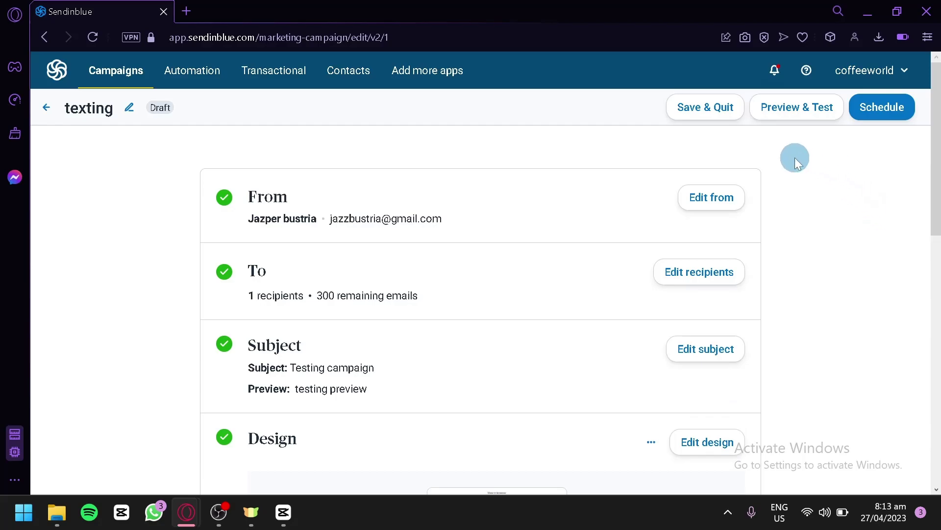
left_click(894, 105)
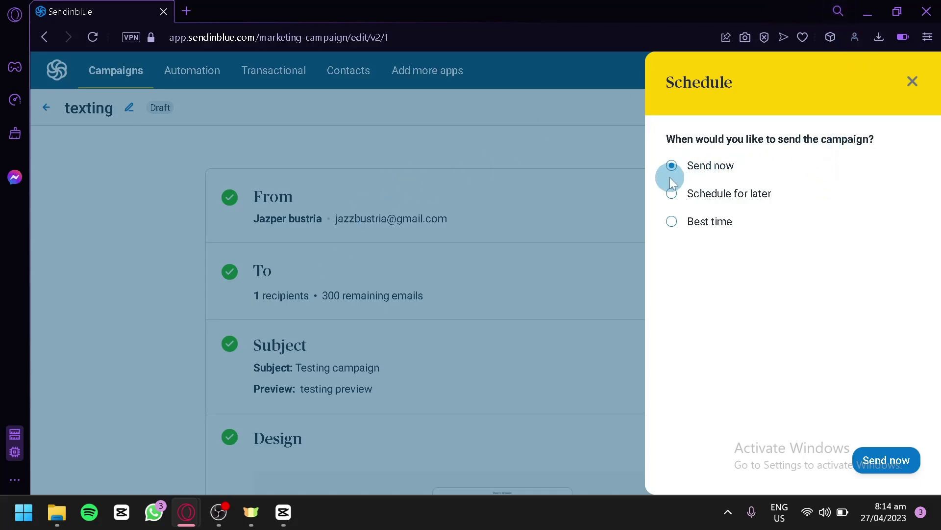
left_click(699, 221)
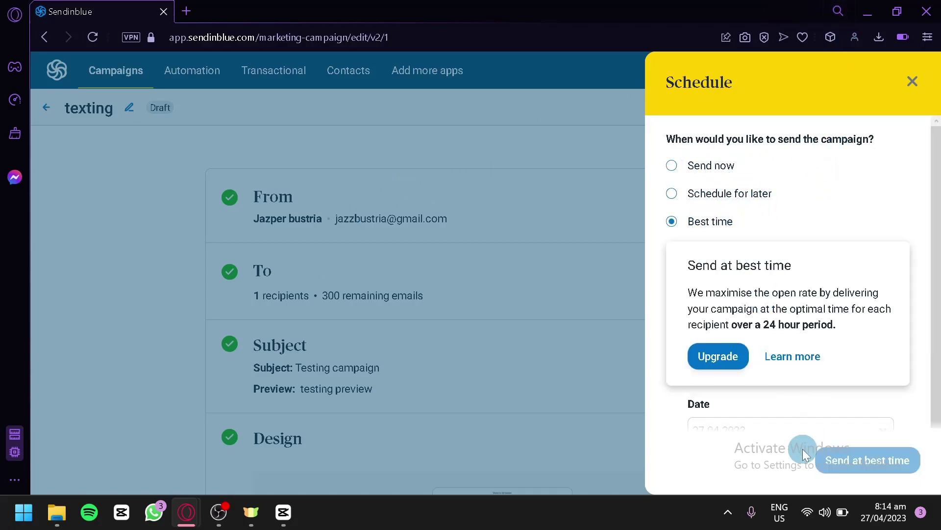
left_click(678, 173)
left_click(893, 460)
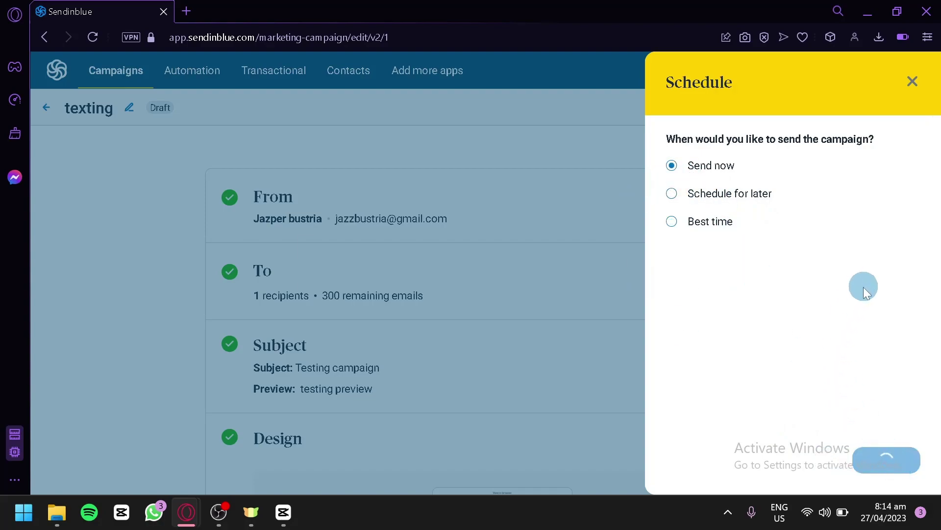